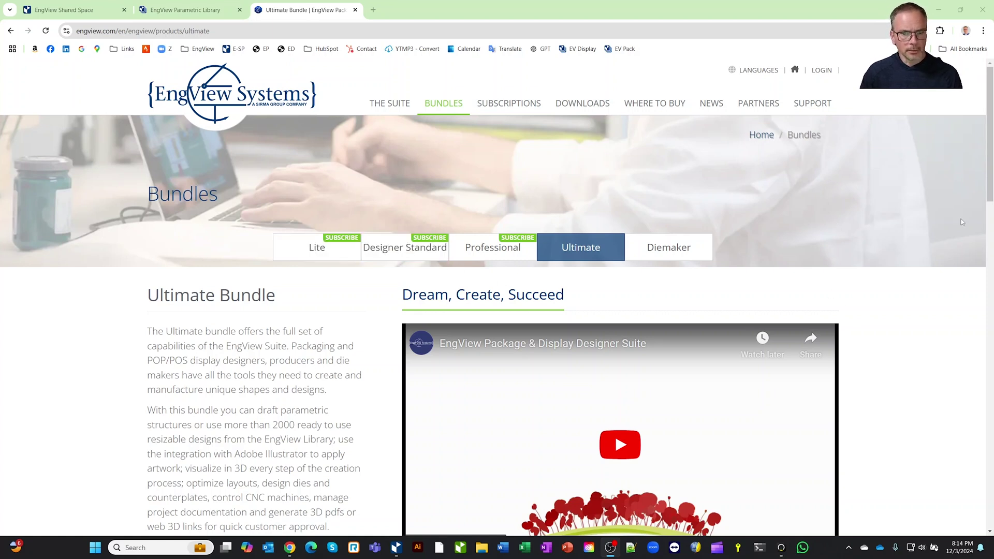
Scroll the Ultimate Bundle page to Bundle modules and open the Varnish Blanket Design card.
scroll(958, 341, "down", 10)
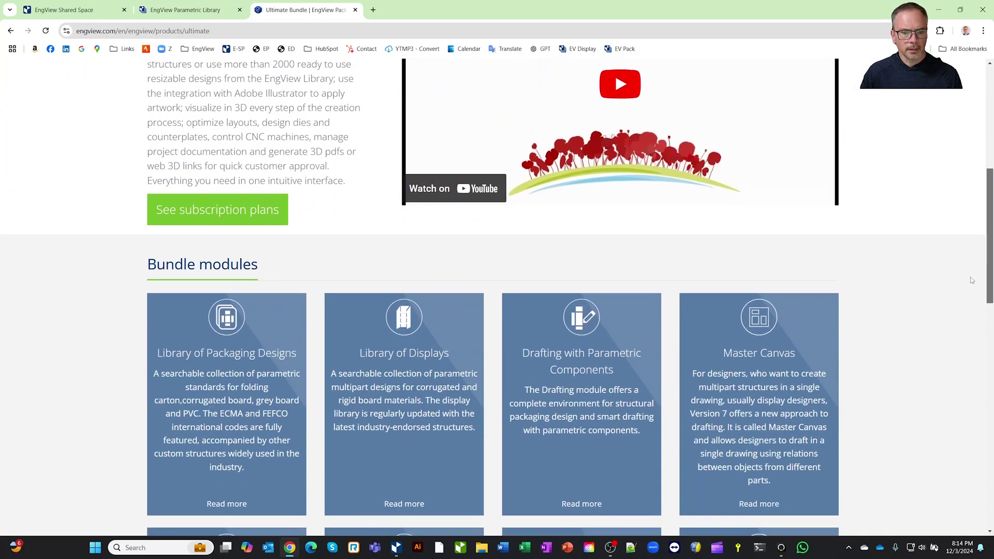
scroll(957, 362, "down", 5)
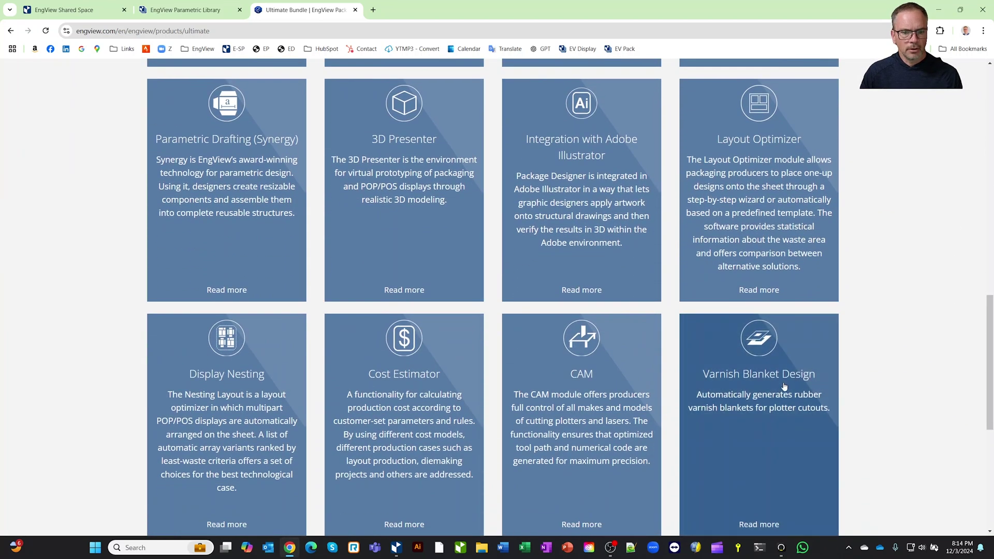
left_click(783, 384)
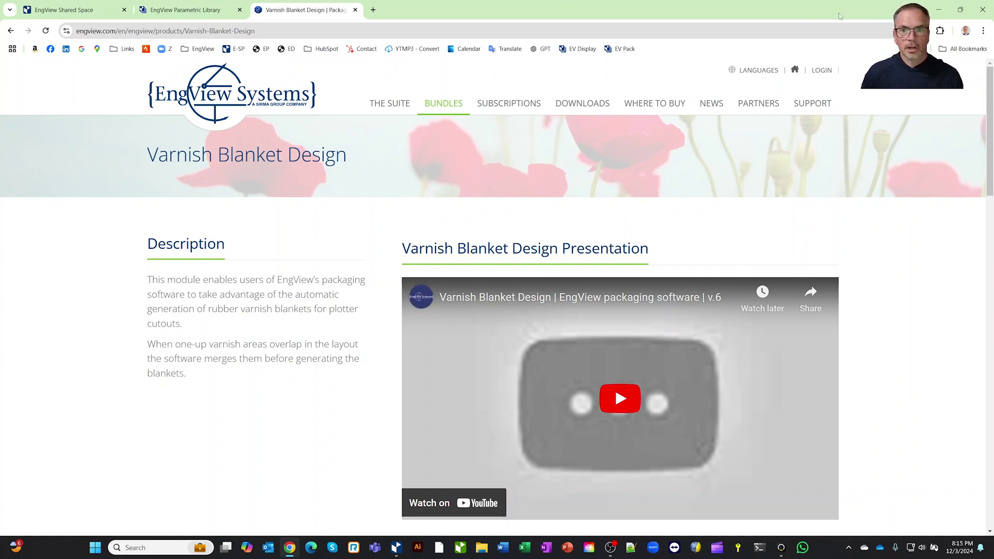
In the online Packaging Library, browse Folding Carton > EngView and open the EVF11001 Reverse Regular Tuck Lock template.
key("alt+Tab")
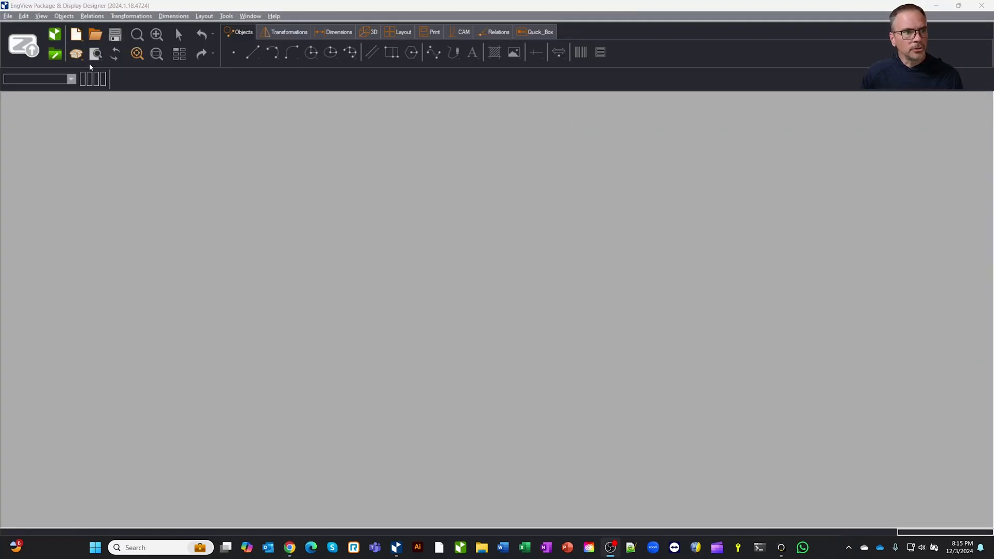
left_click(77, 53)
left_click(78, 71)
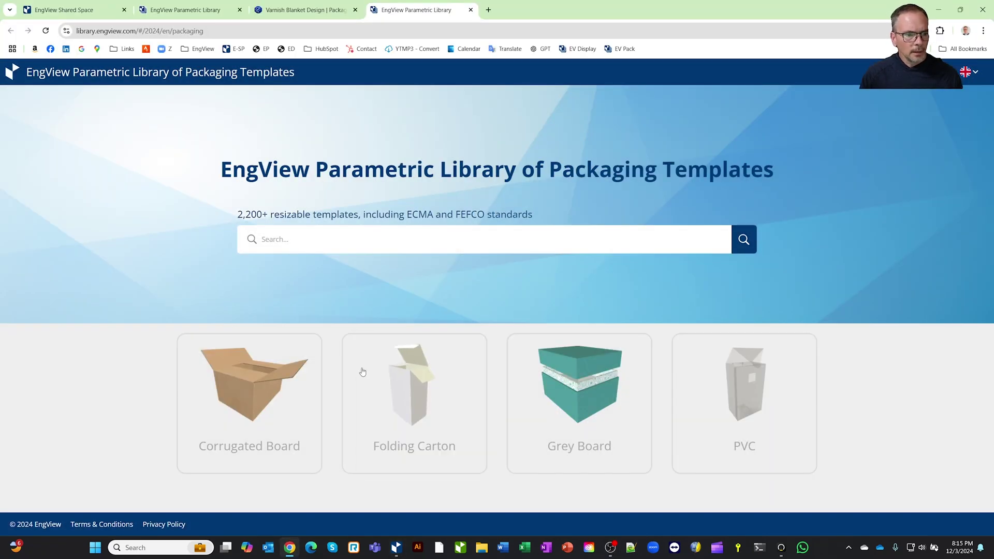
left_click(376, 378)
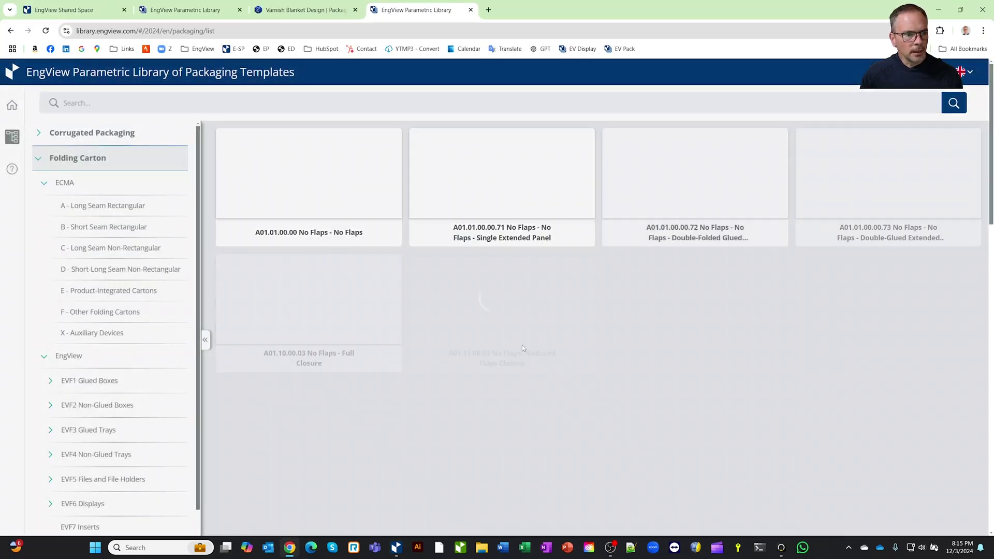
left_click(77, 356)
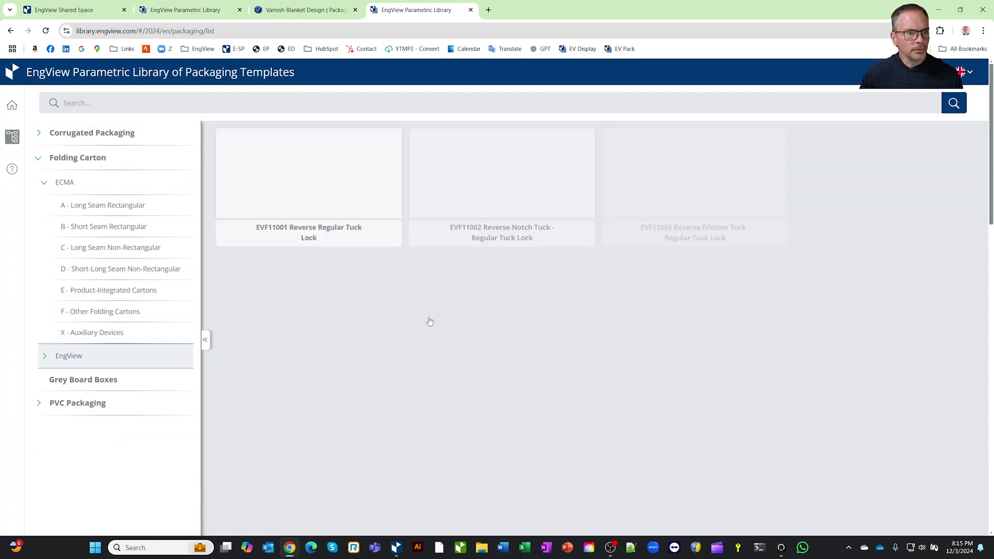
left_click(351, 185)
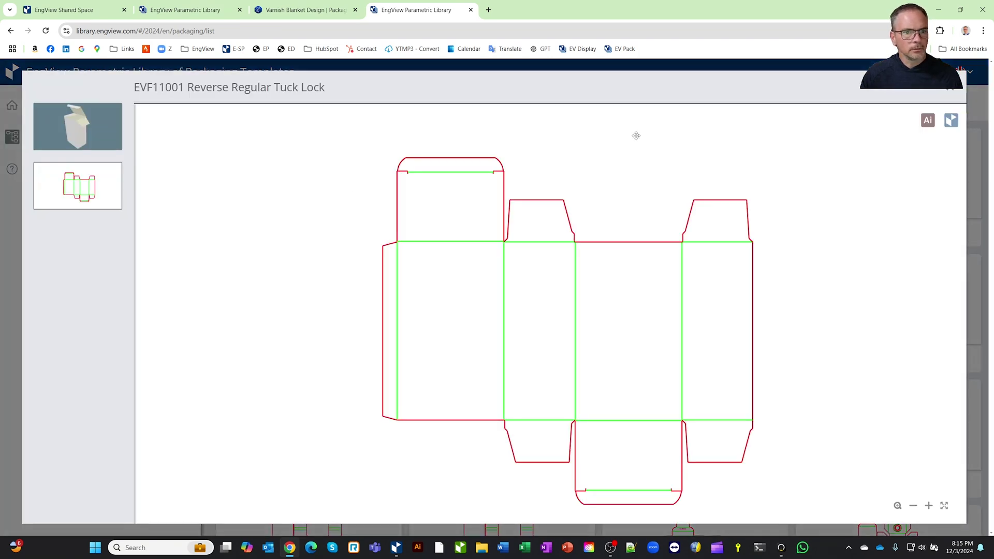
Load EVF11001 into Package & Display Designer and preview the carton across parameter A's range.
left_click(951, 121)
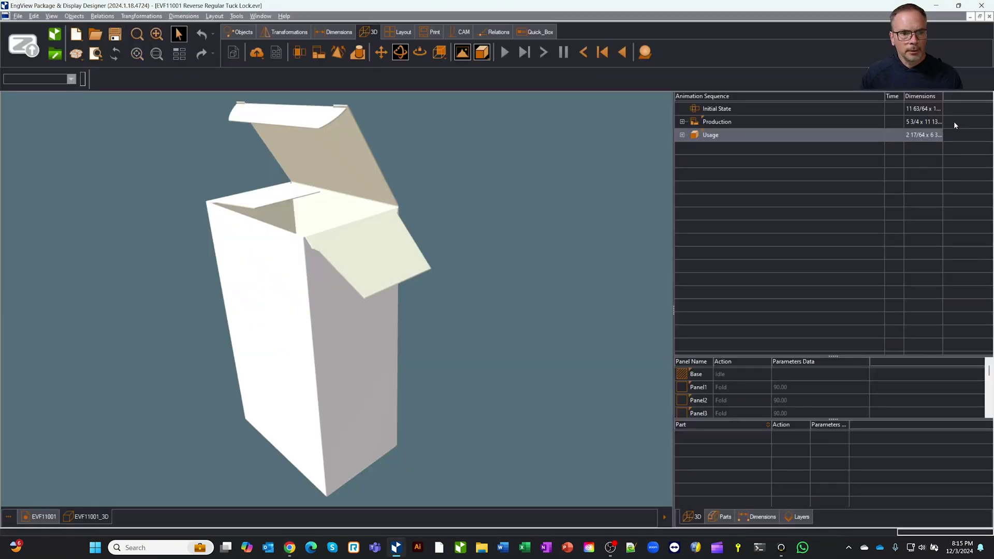
left_click(45, 518)
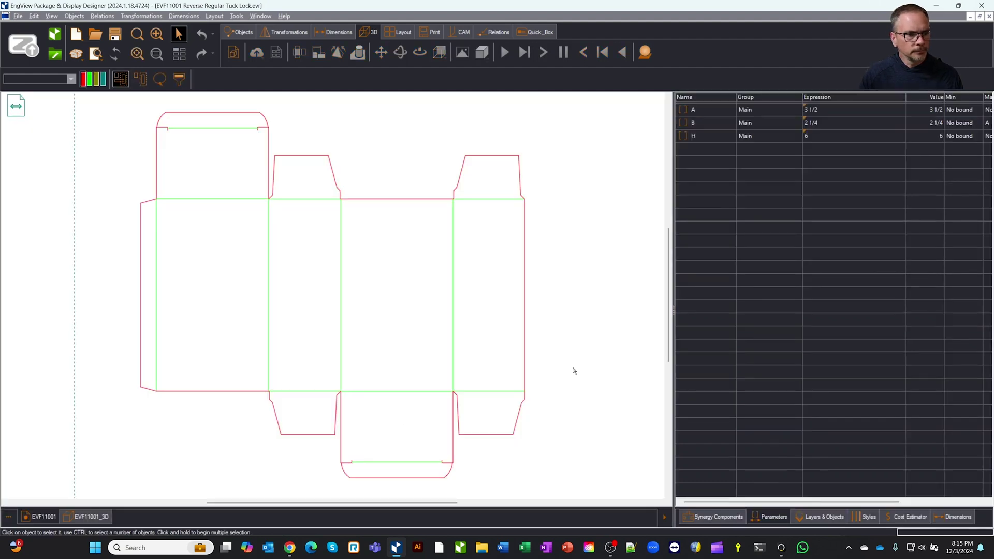
left_click(697, 109)
left_click(697, 109)
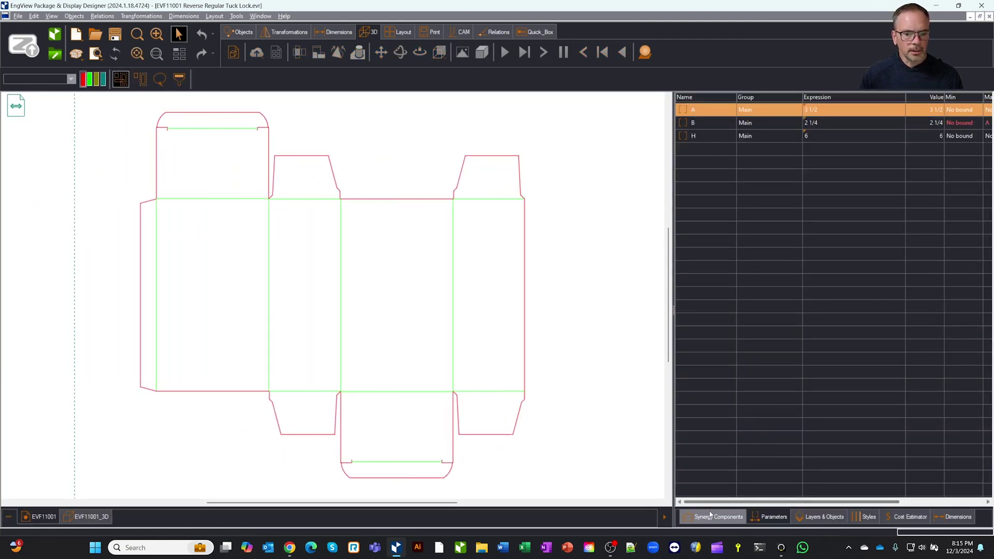
Find 03 Hanging Hole (Centered) under Synergy Components > Individual Components > 11 Holes > 10 Hanging Holes.
left_click(717, 517)
left_click(694, 100)
left_click(694, 107)
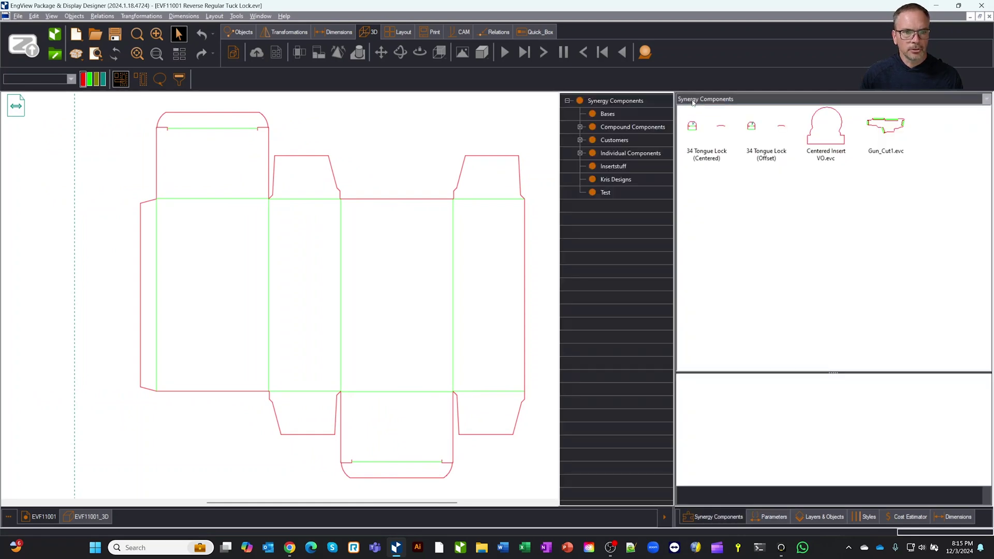
double_click(609, 156)
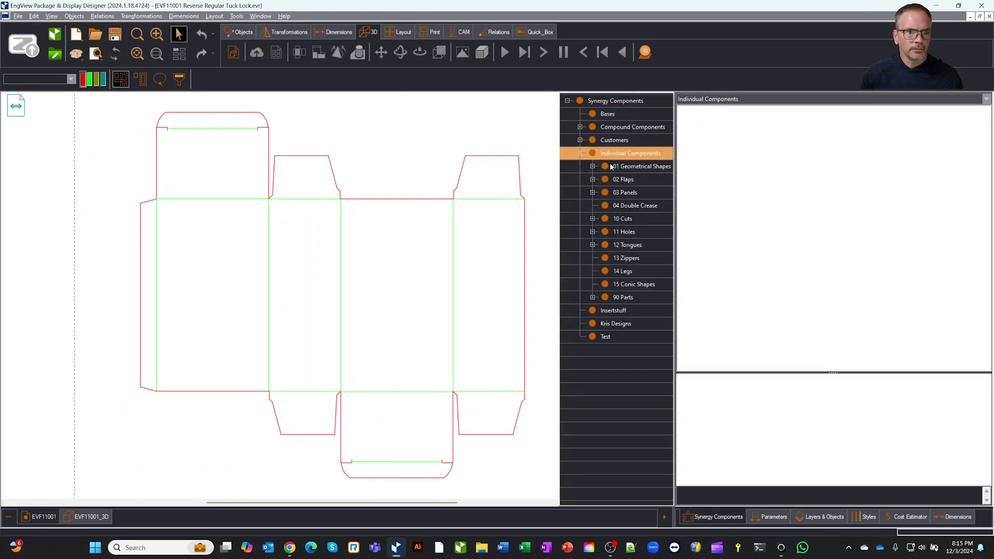
double_click(627, 232)
left_click(645, 271)
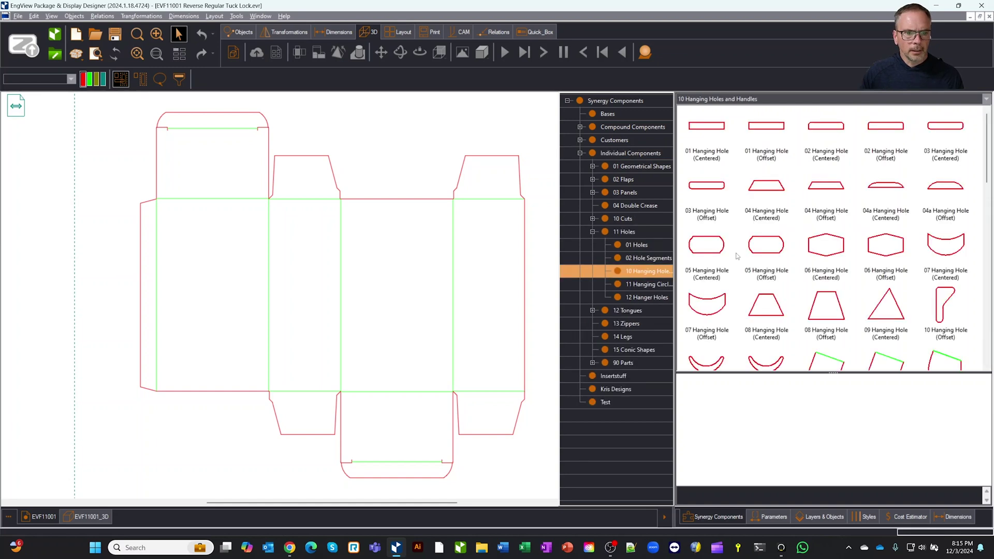
left_click(946, 151)
Place the centered hanging hole near the bottom of the wide middle panel using two points.
left_click_drag(951, 130, 347, 397)
scroll(346, 396, "up", 5)
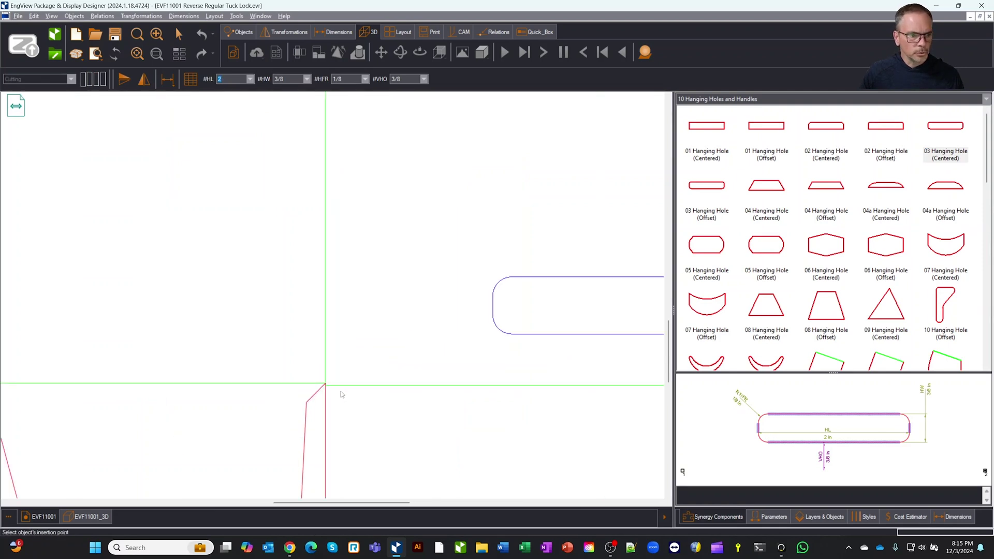
left_click(326, 384)
scroll(325, 384, "down", 5)
scroll(414, 404, "up", 2)
left_click(373, 370)
left_click(427, 340)
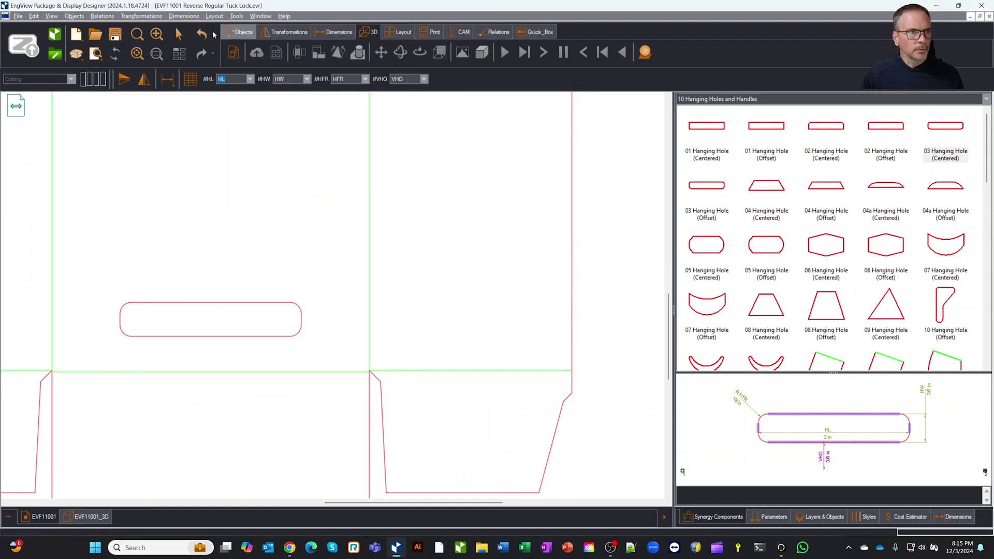
scroll(479, 337, "down", 2)
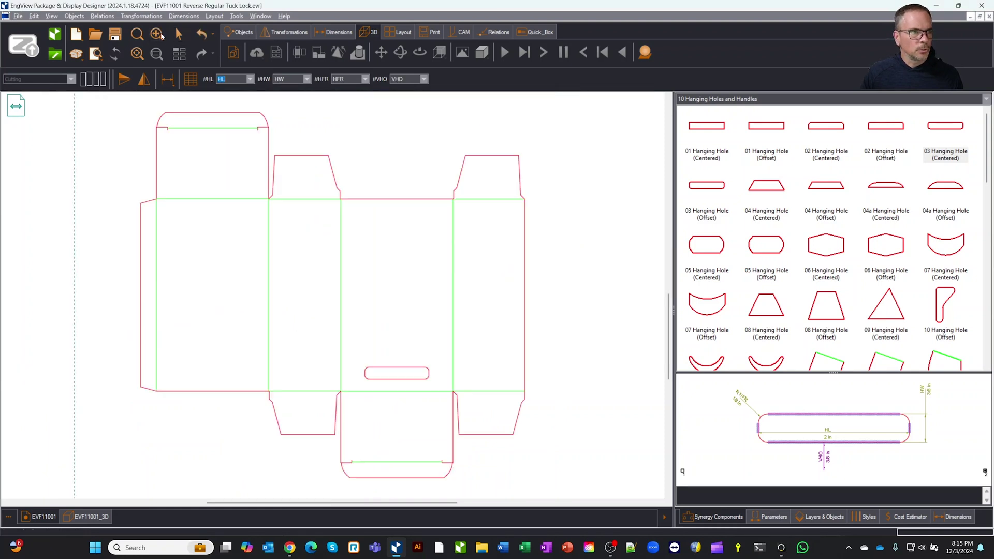
left_click(771, 517)
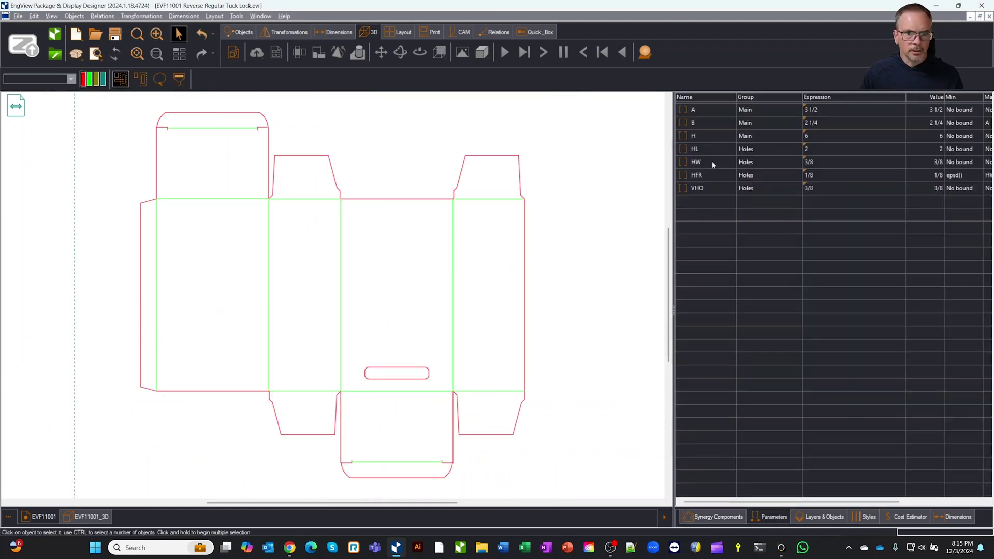
Show dimensions on the dieline and display the slot's 2 × 3/8 in size and 1/8 in radius.
left_click(696, 162)
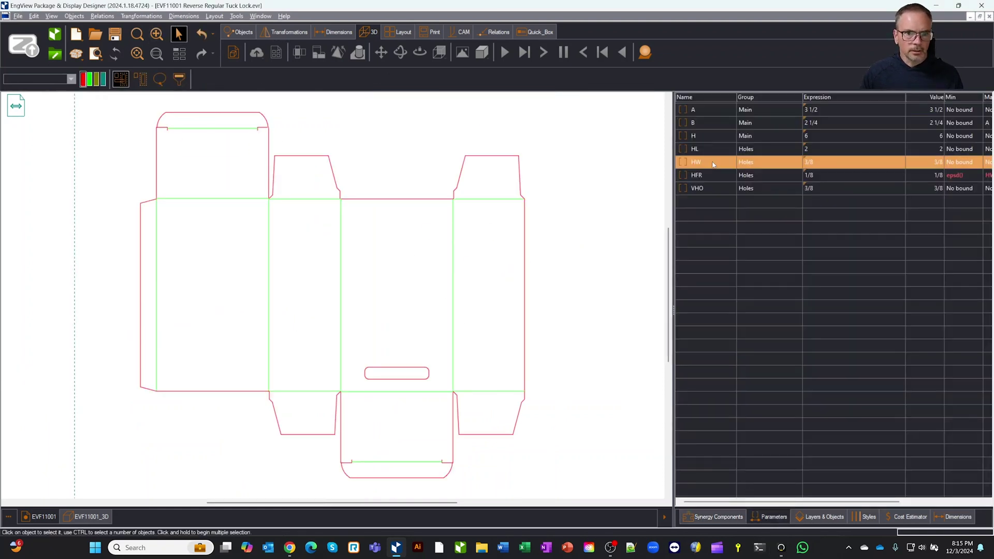
right_click(567, 358)
left_click(601, 471)
scroll(418, 384, "up", 3)
scroll(418, 384, "down", 1)
scroll(418, 384, "down", 1)
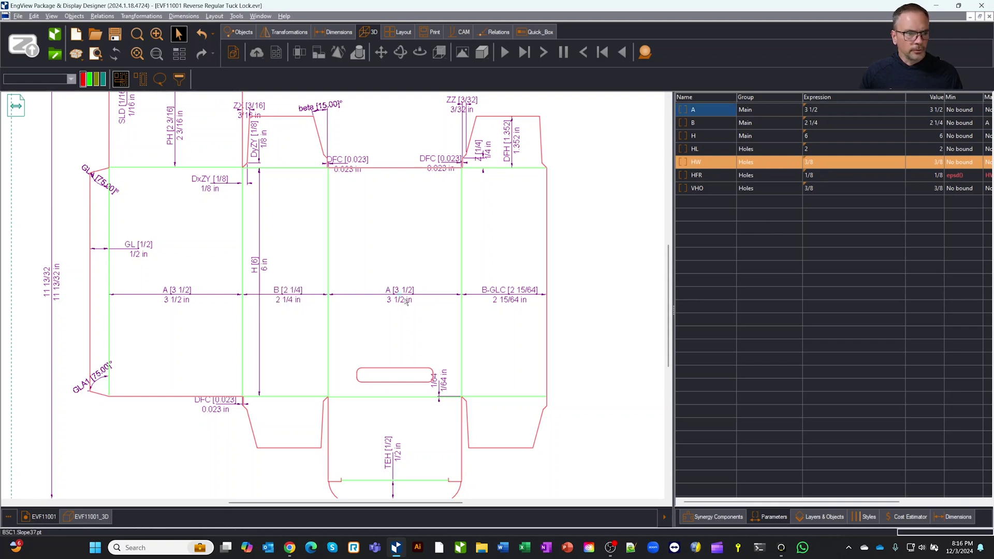
left_click(412, 373)
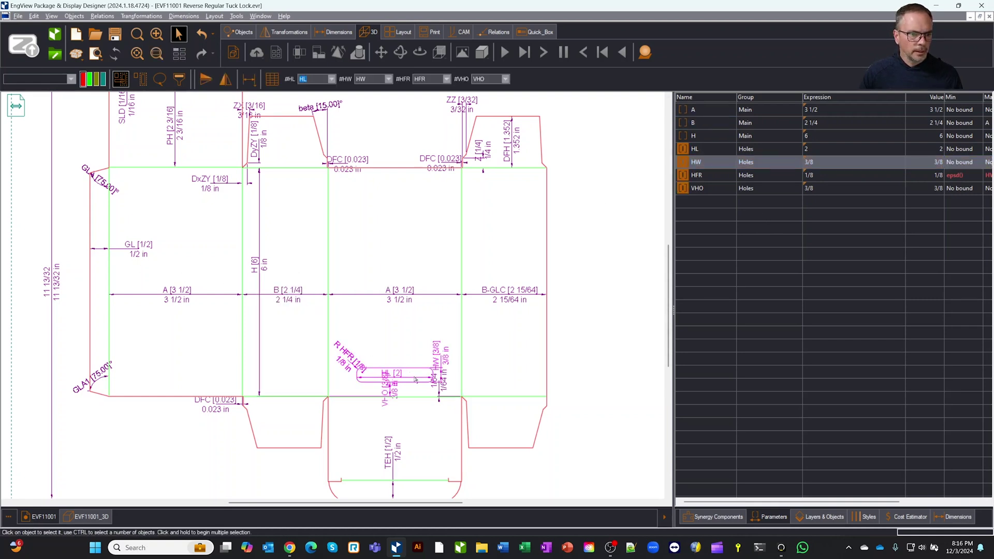
scroll(413, 373, "up", 2)
scroll(448, 369, "down", 2)
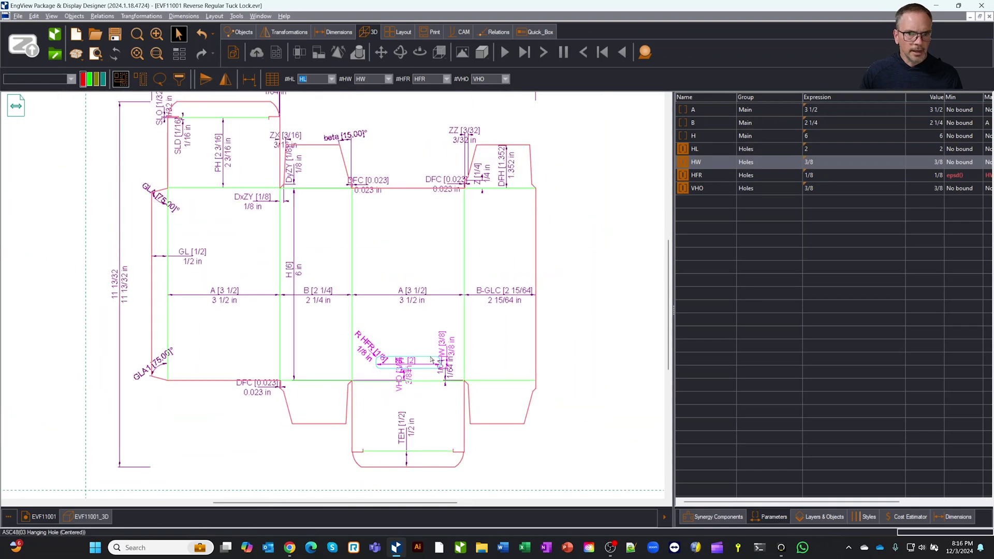
Set the hole width HW to H-1.5 and the hole length HL to A-1.
double_click(833, 163)
key("BackSpace")
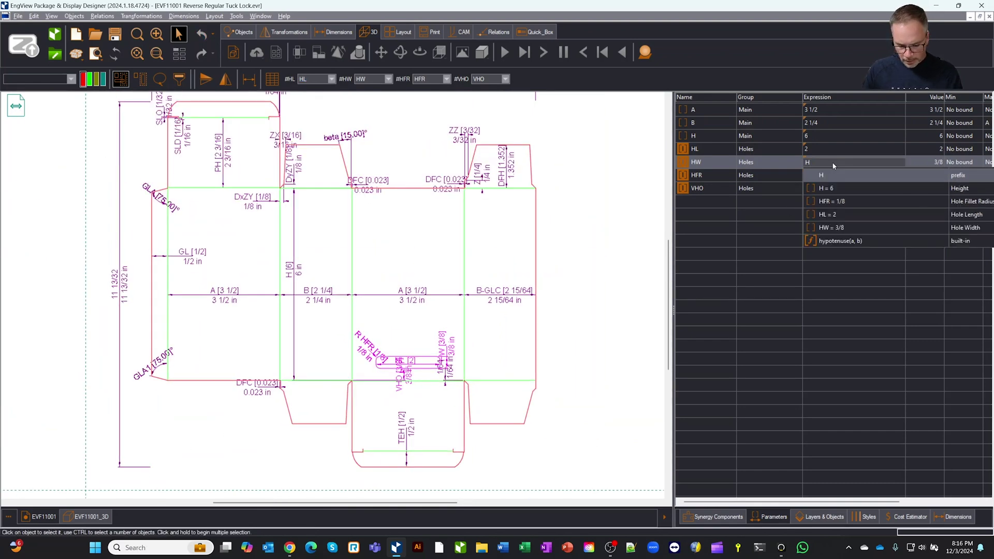
type("H-")
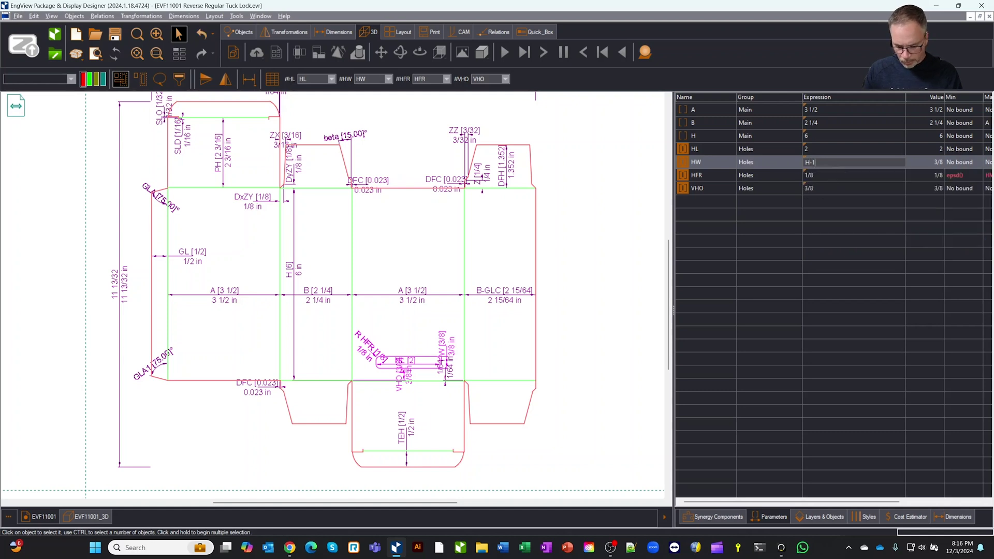
type("1.5")
key("Return")
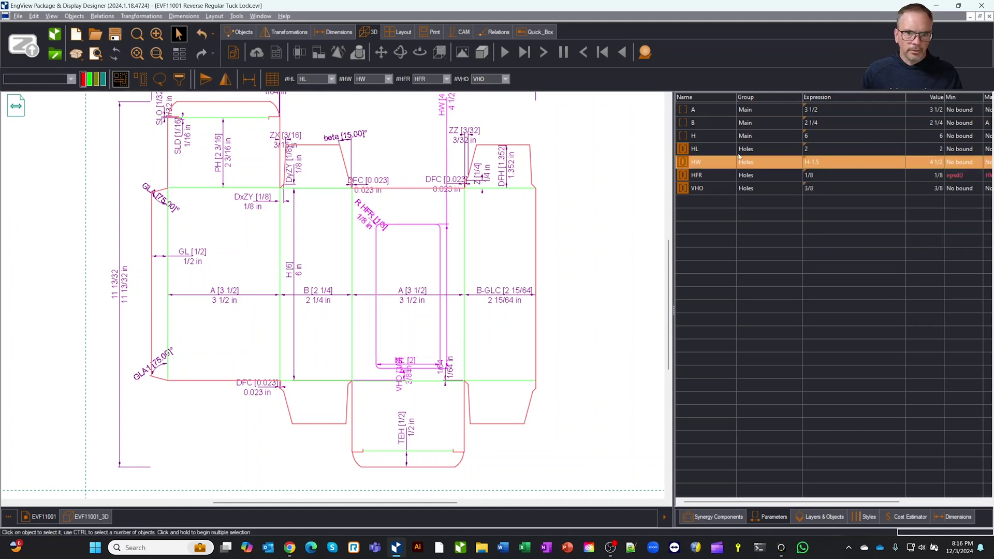
double_click(831, 149)
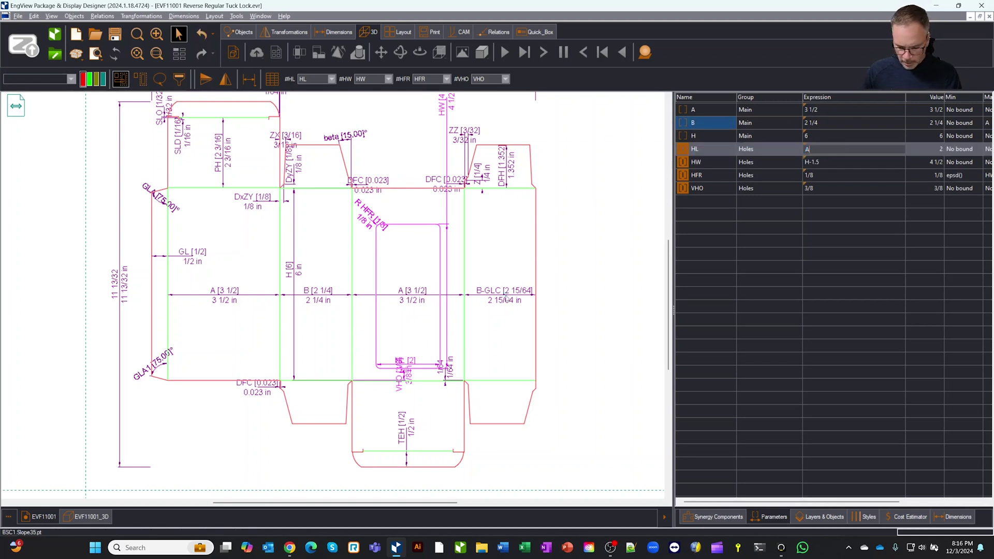
type("A-1")
key("Return")
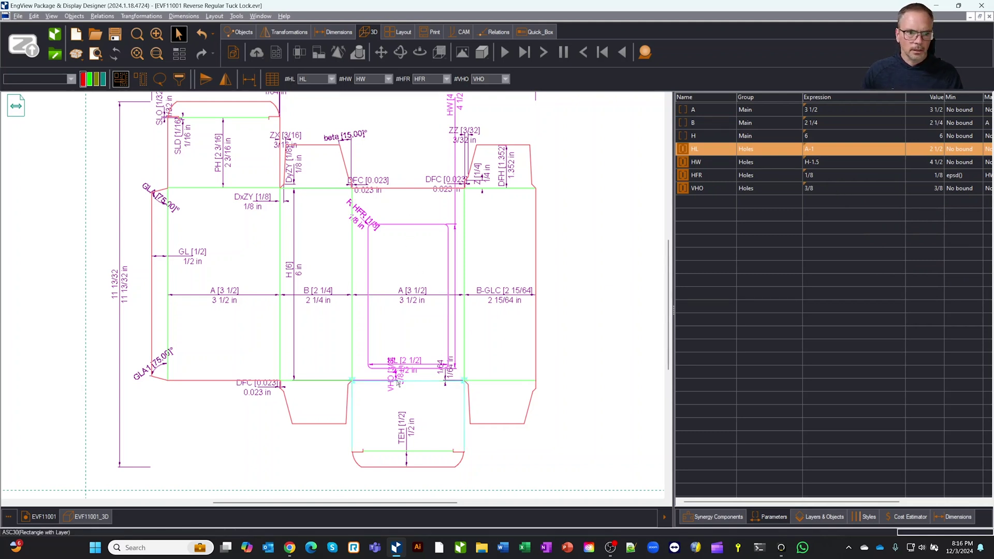
Set the VHO expression to H/2-HW/2 so the hole is vertically centred.
scroll(385, 389, "up", 4)
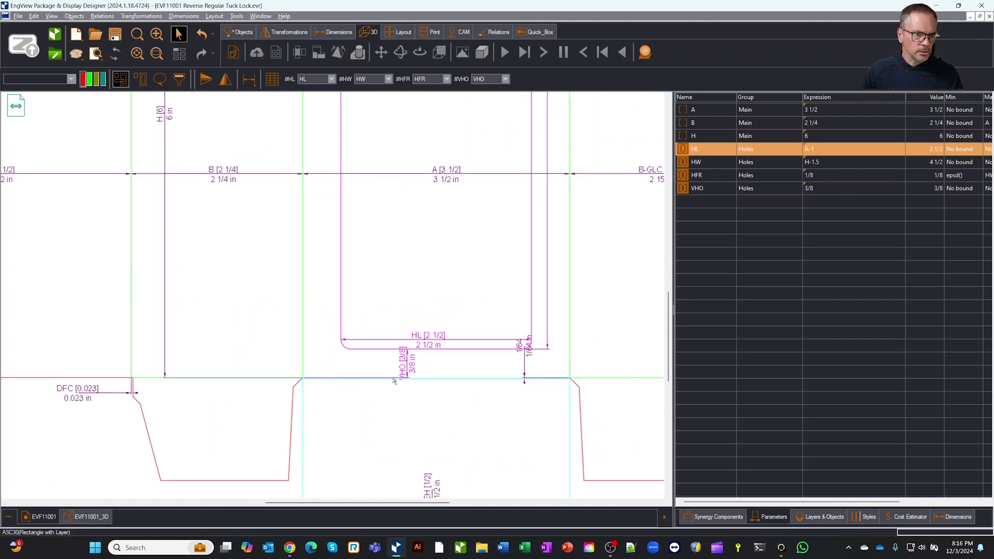
scroll(421, 357, "down", 3)
scroll(421, 358, "down", 1)
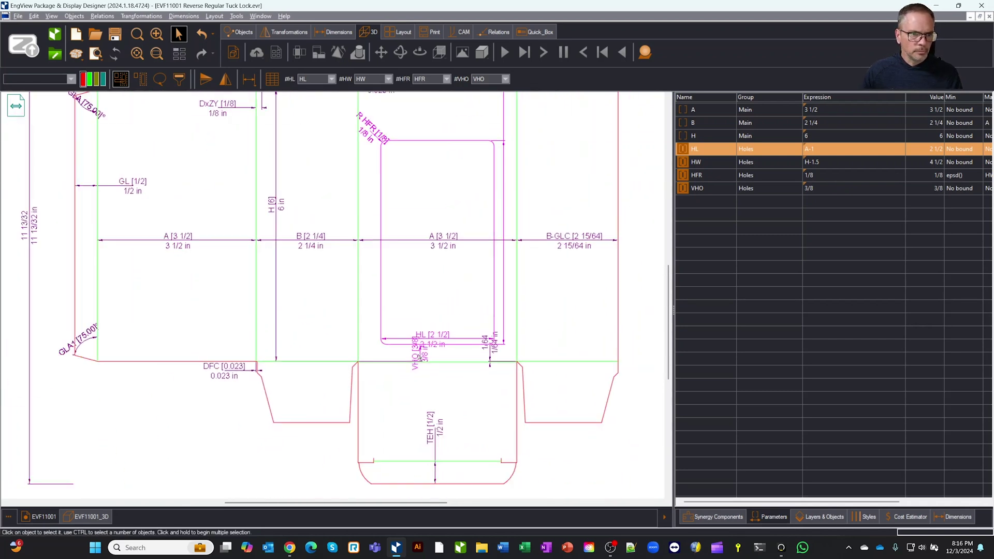
scroll(547, 265, "down", 2)
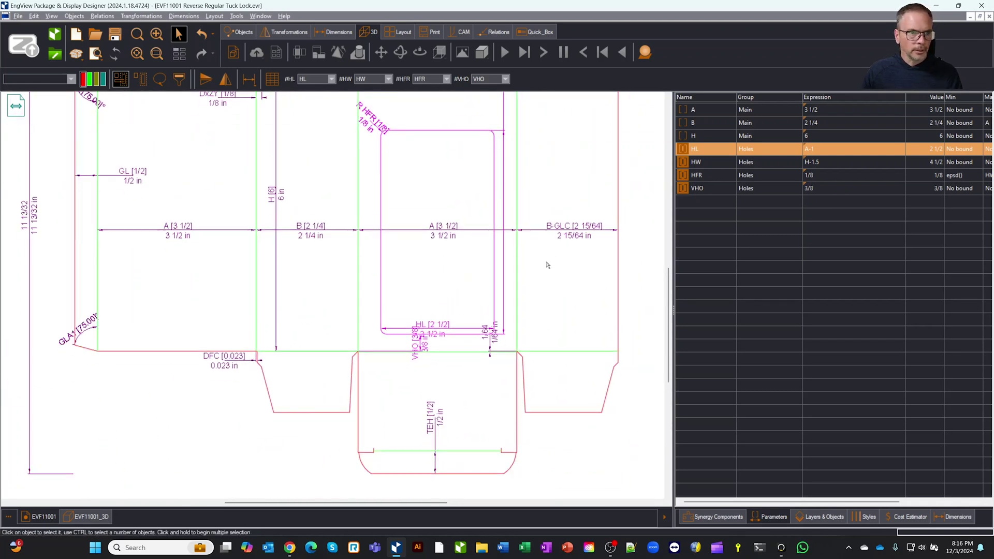
double_click(840, 192)
type("H/2")
key("Return")
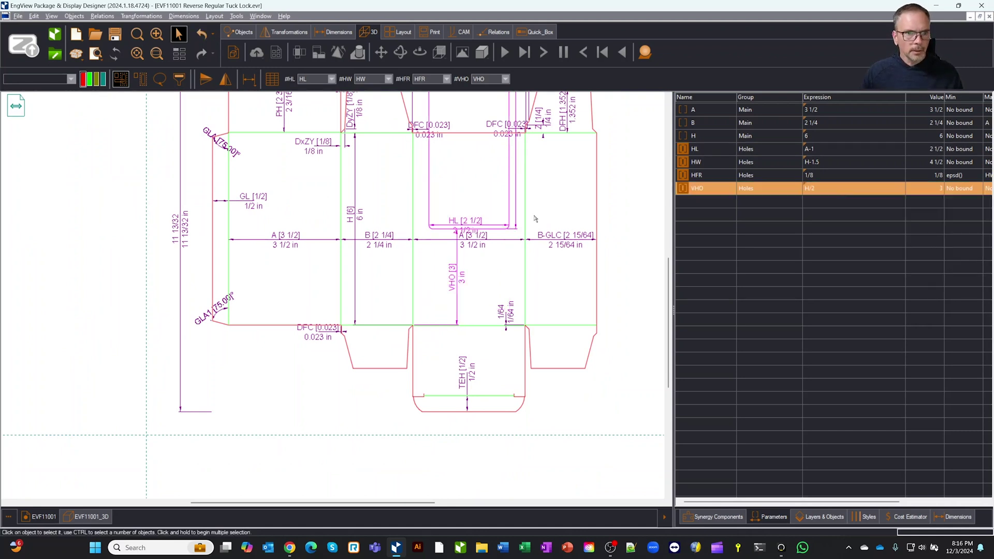
scroll(497, 150, "up", 2)
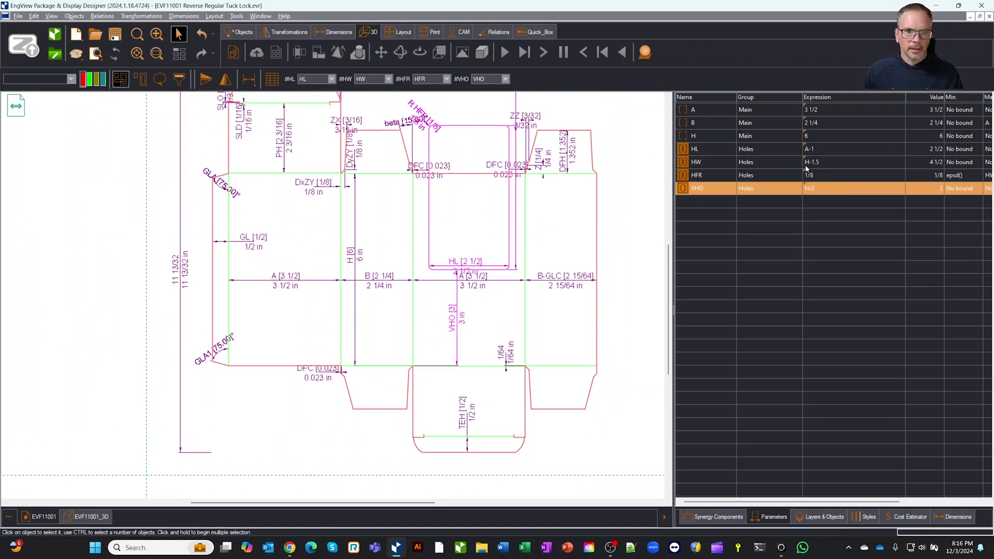
left_click(837, 186)
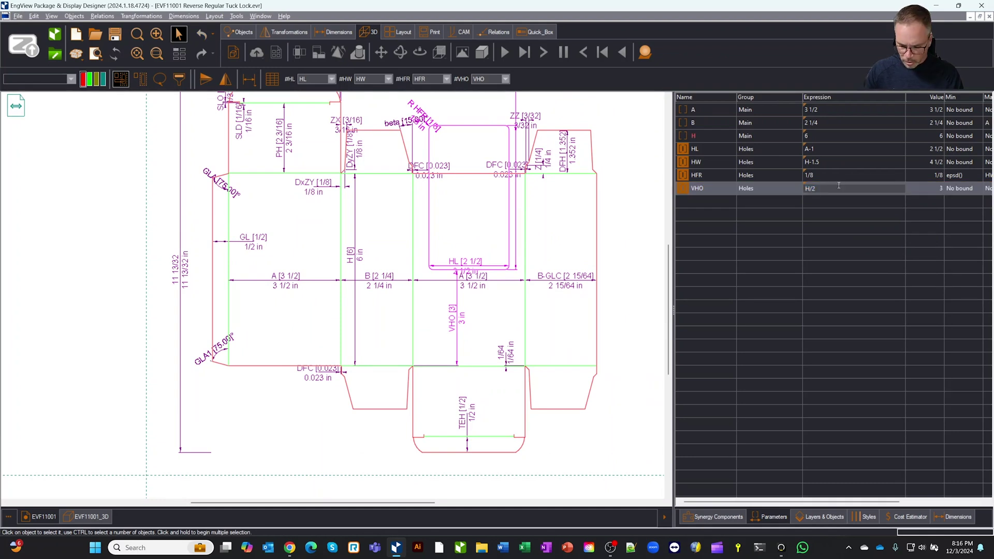
type("-HW/2")
key("Return")
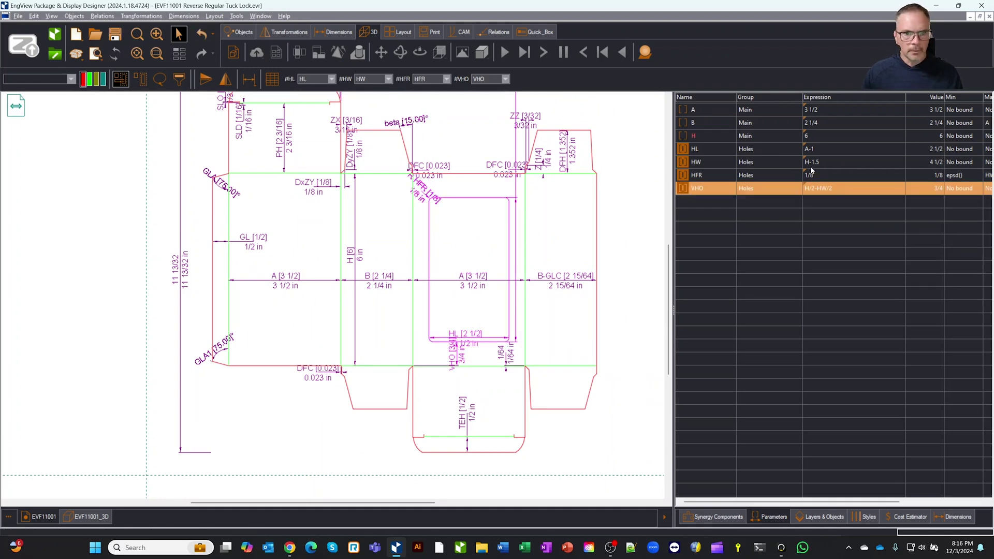
left_click(703, 127)
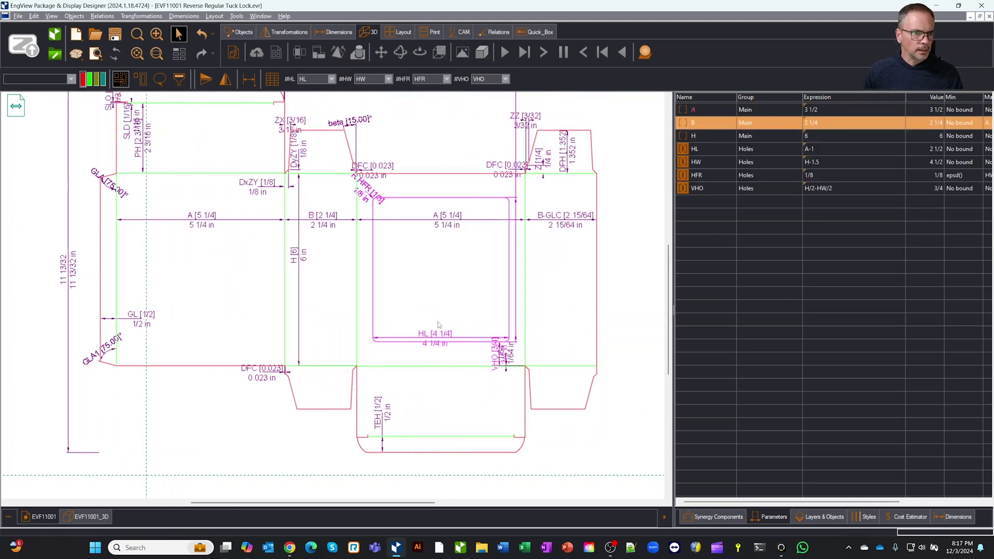
Set carton parameters A to 3, B to 2 and H to 5.
double_click(845, 108)
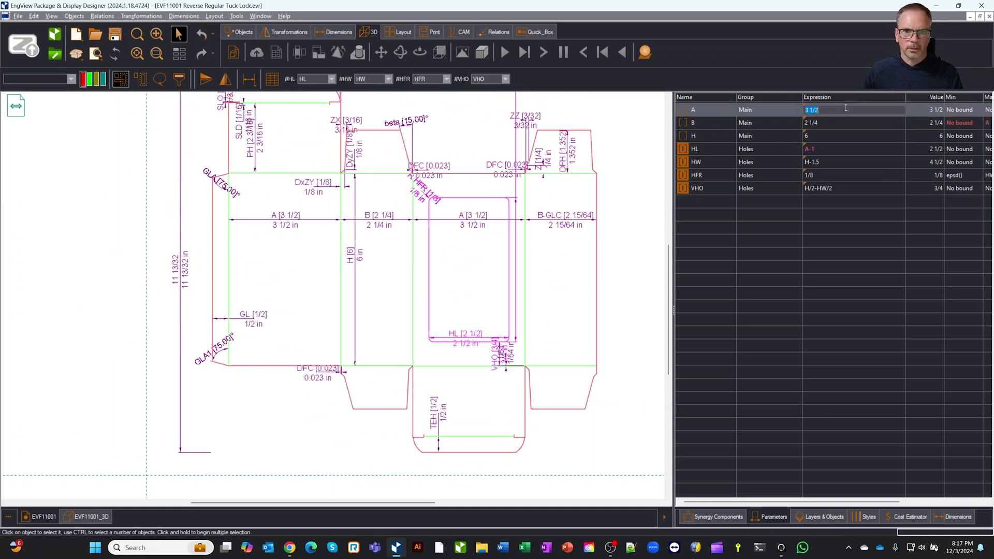
type("3")
key("Return")
type("2")
key("Return")
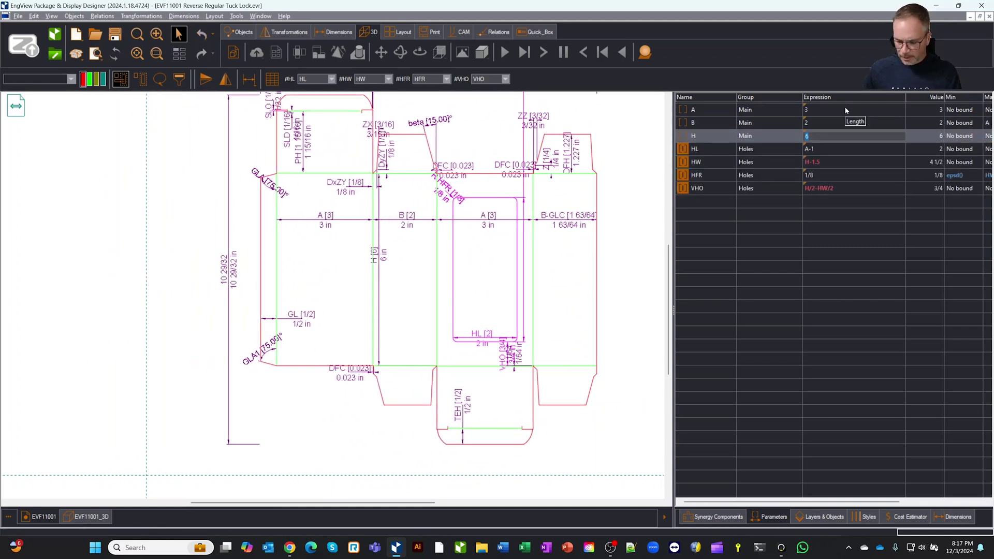
type("5")
key("Return")
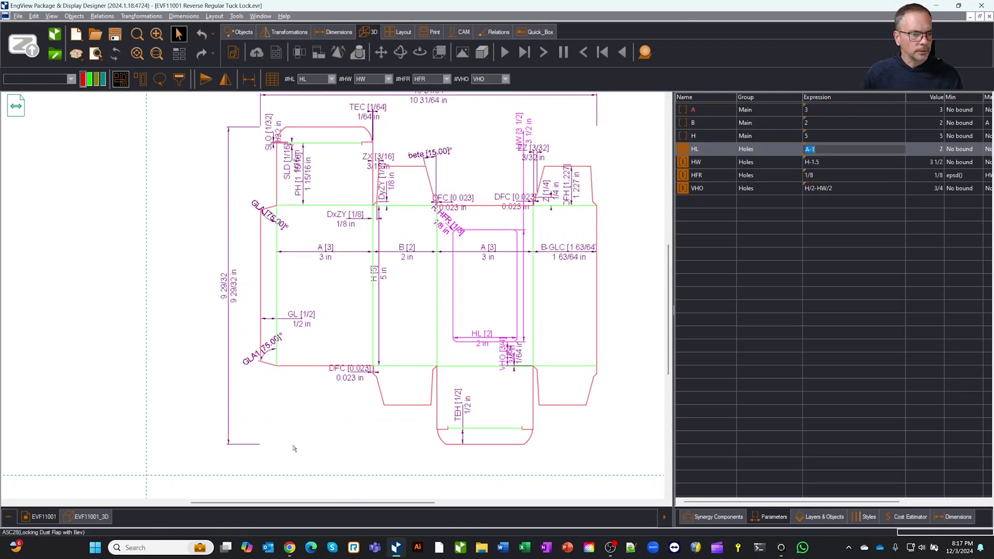
Fold the resized box in the EVF11001_3D view, rotate it to inspect, then return to 2D.
left_click(85, 516)
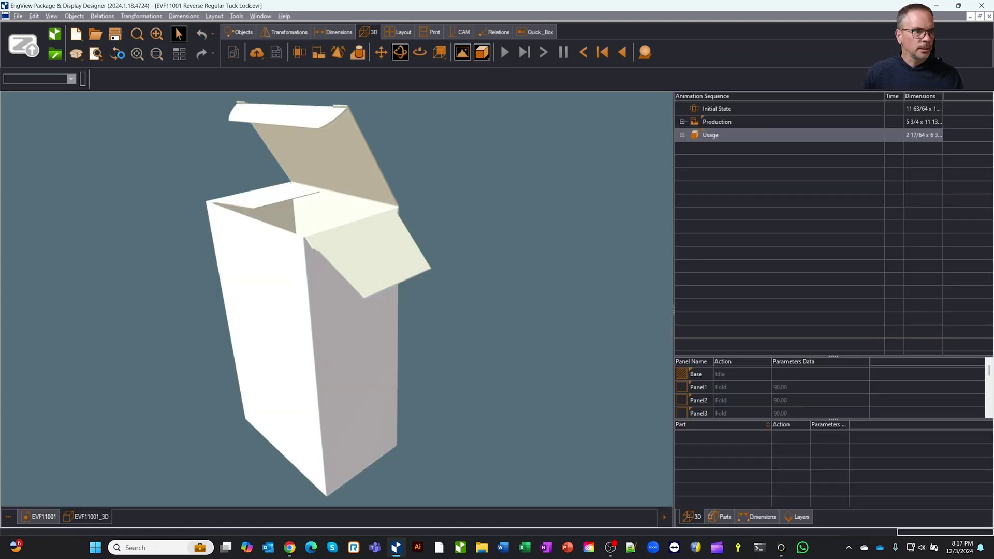
left_click(115, 53)
left_click_drag(209, 121, 455, 326)
left_click(39, 517)
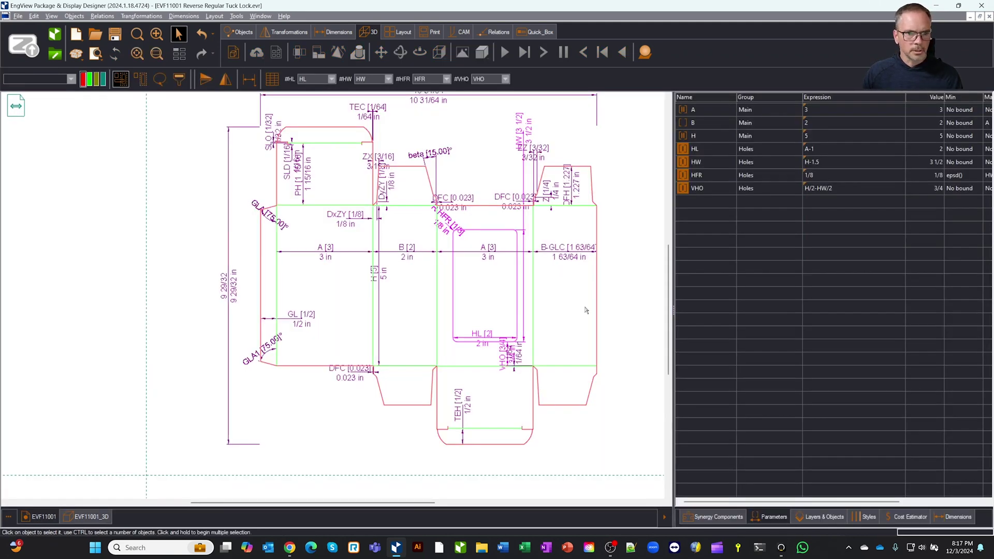
Hide the dieline dimensions and start the Offset tool with Join on at 1/8.
right_click(589, 448)
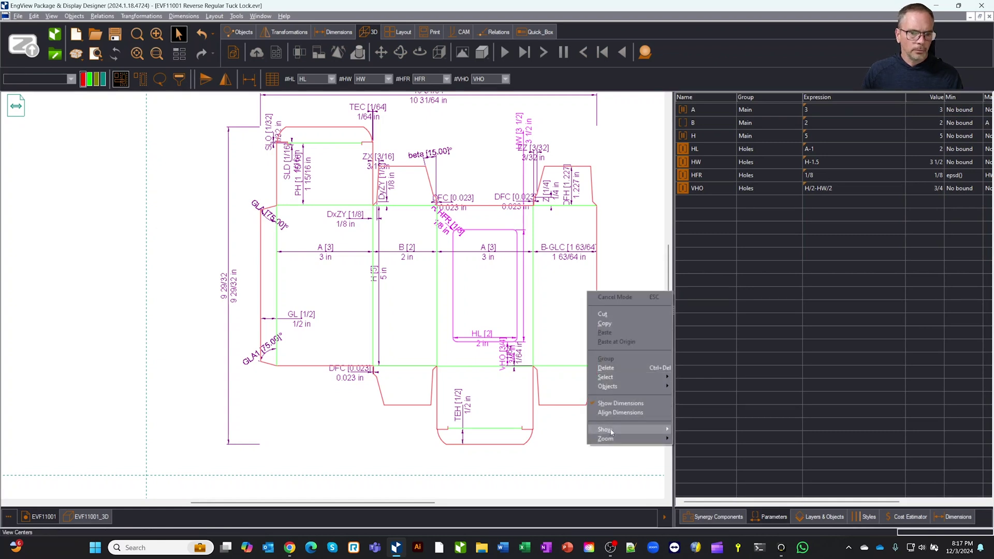
left_click(620, 403)
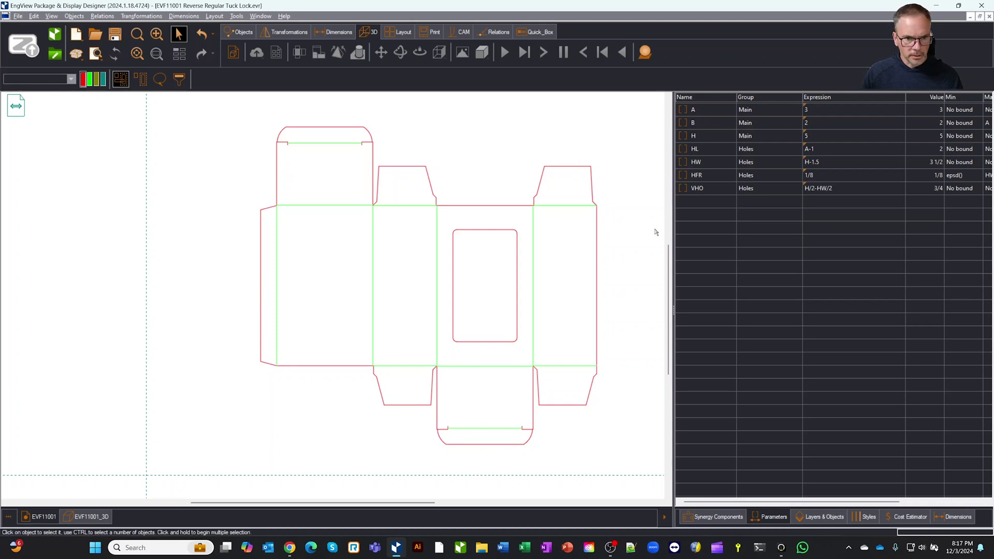
scroll(623, 228, "up", 1)
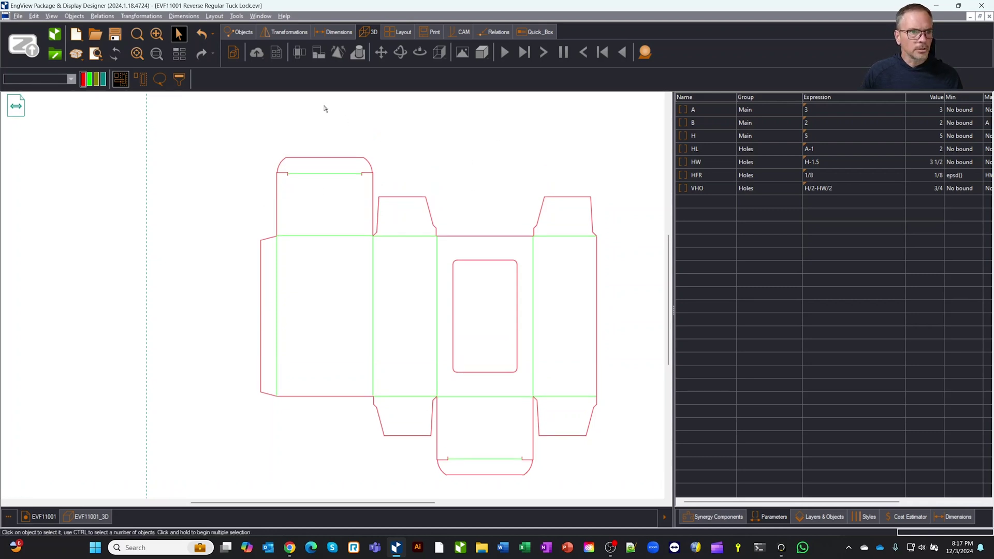
left_click(238, 31)
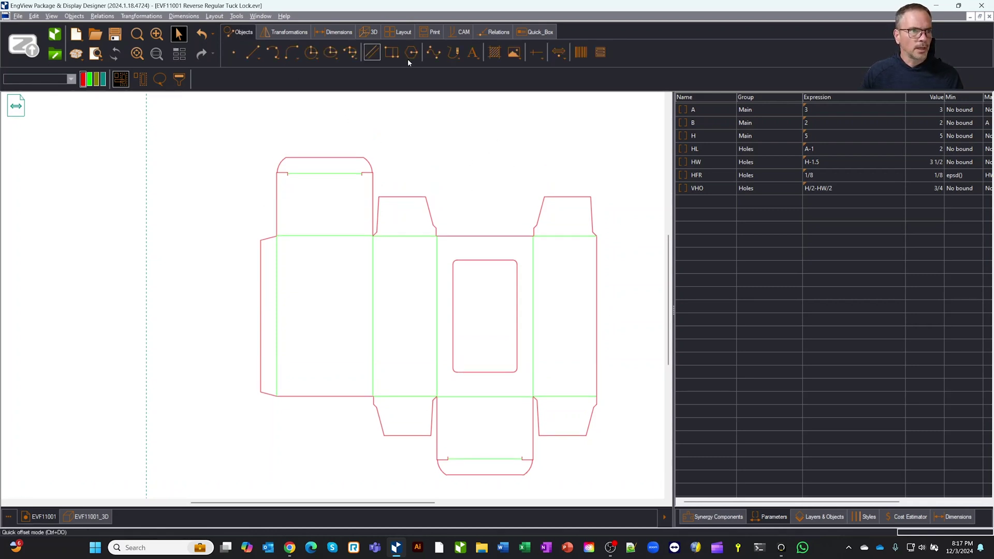
left_click(377, 55)
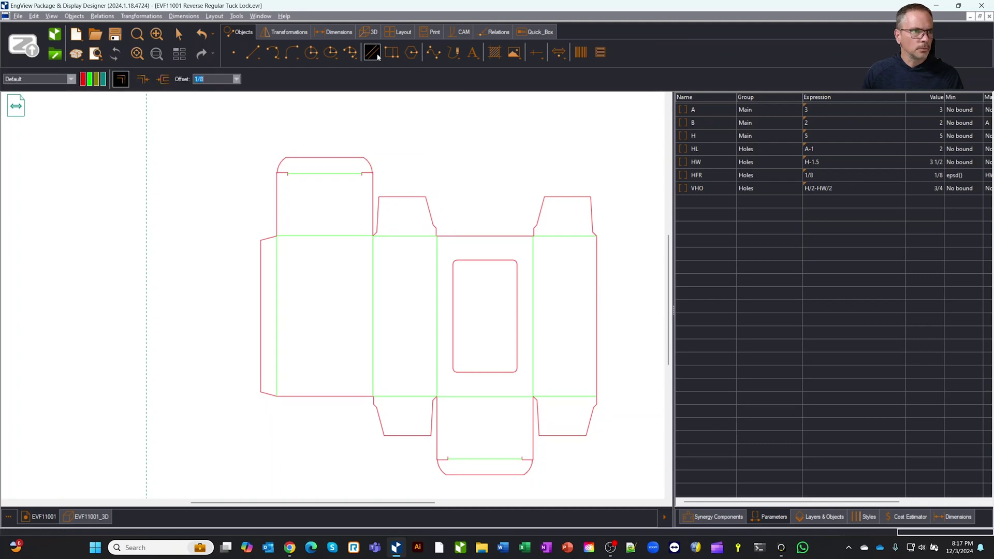
left_click(122, 80)
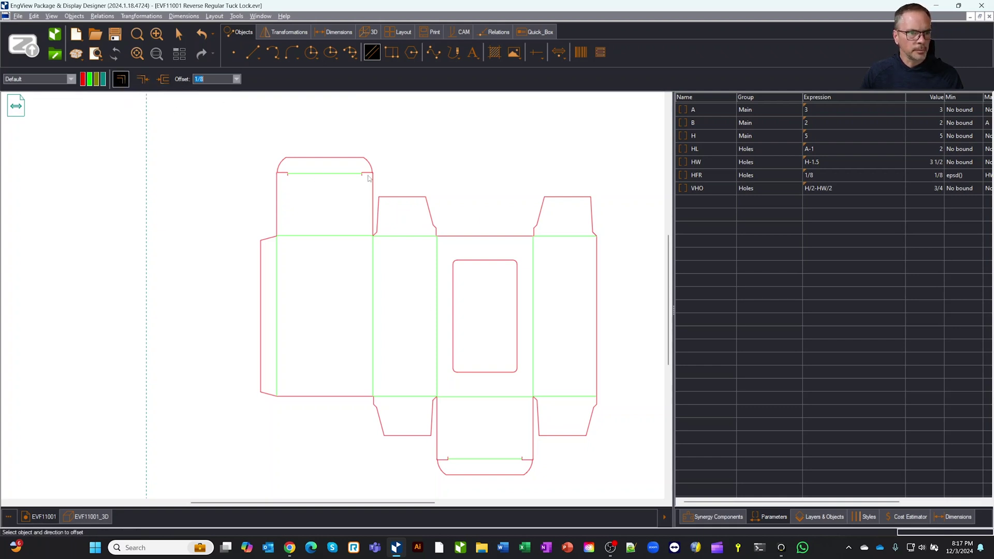
Add the Varnish contour style and make it the current drawing style.
left_click(71, 79)
left_click(46, 184)
scroll(572, 222, "down", 2)
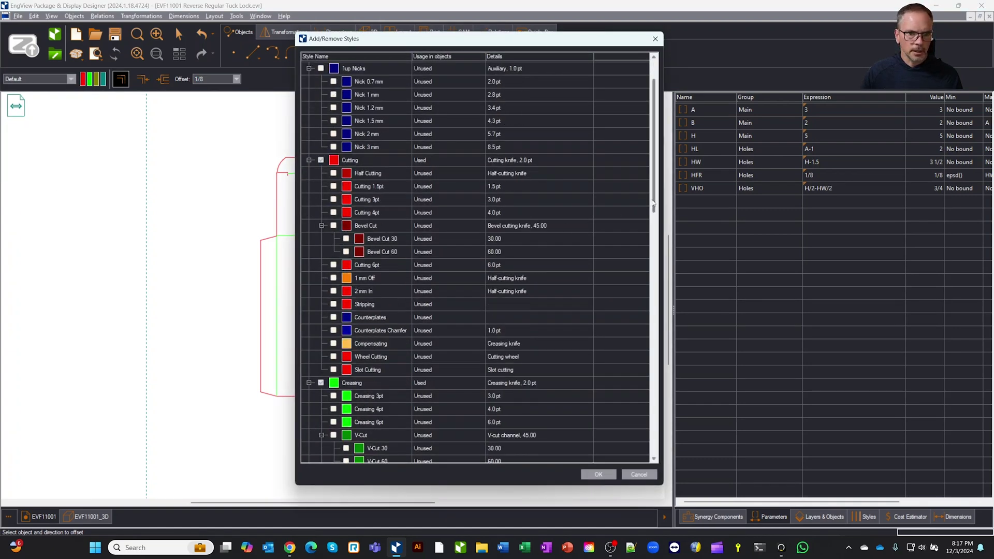
scroll(637, 270, "down", 10)
scroll(634, 353, "down", 1)
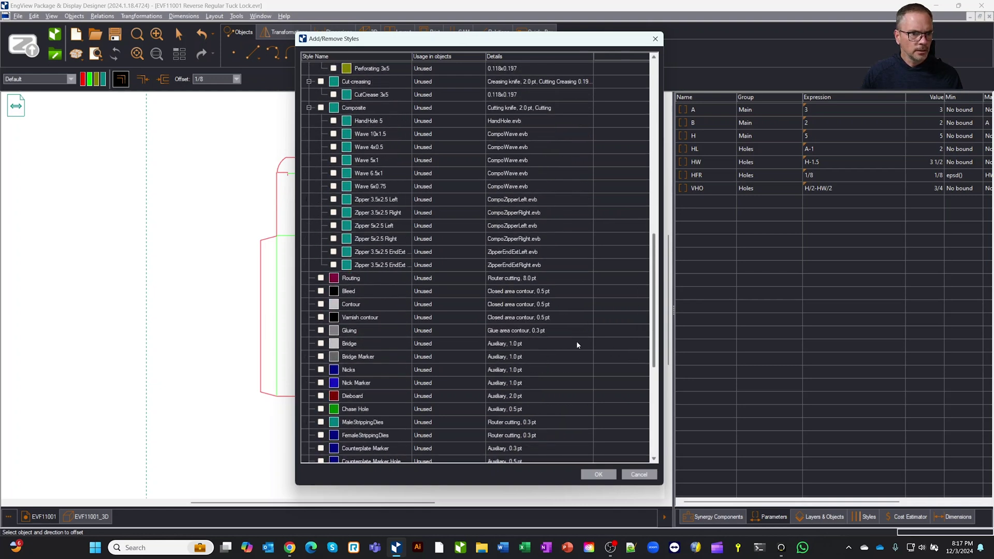
left_click(321, 318)
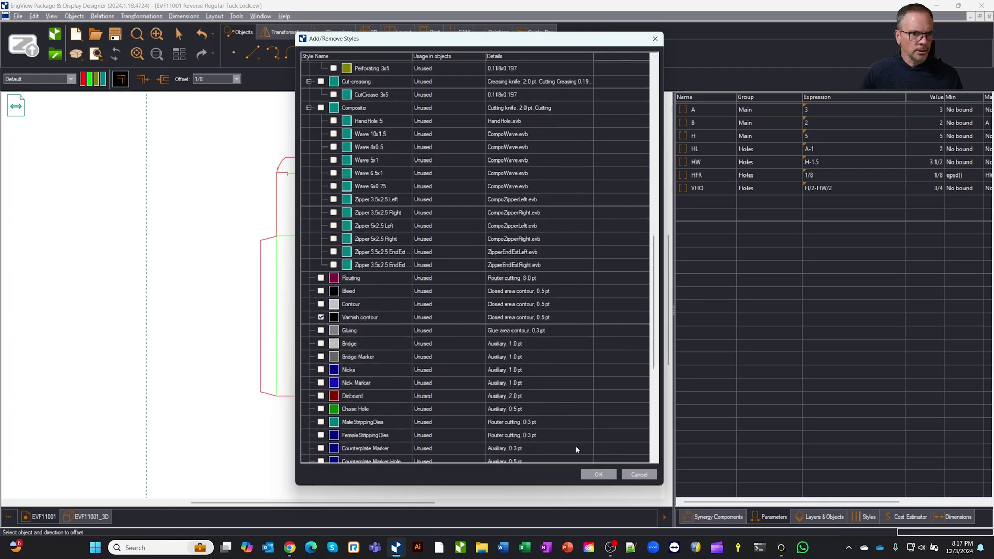
left_click(598, 474)
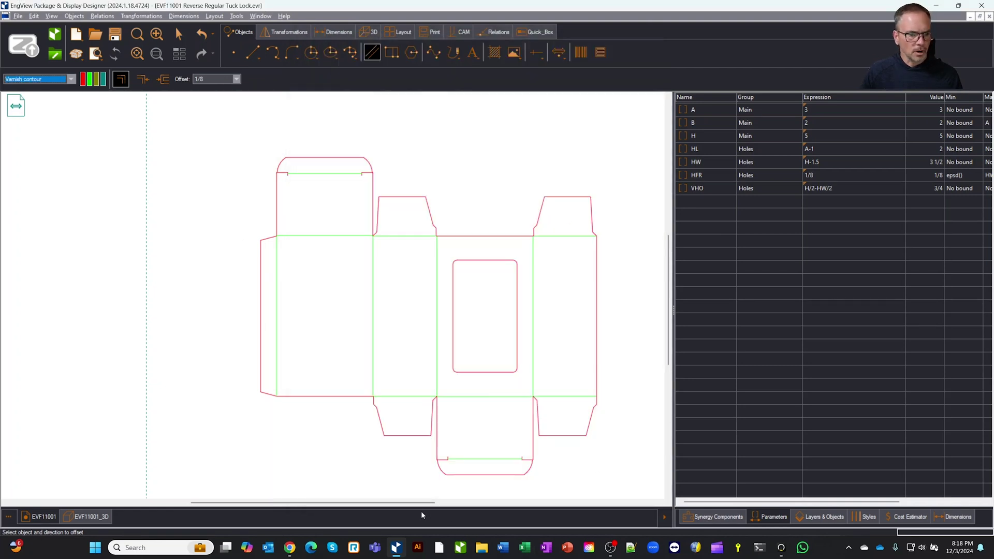
Offset the top flap edge, its corner arc and right edge as 1/8 varnish contour.
scroll(416, 505, "right", 2)
scroll(291, 154, "up", 3)
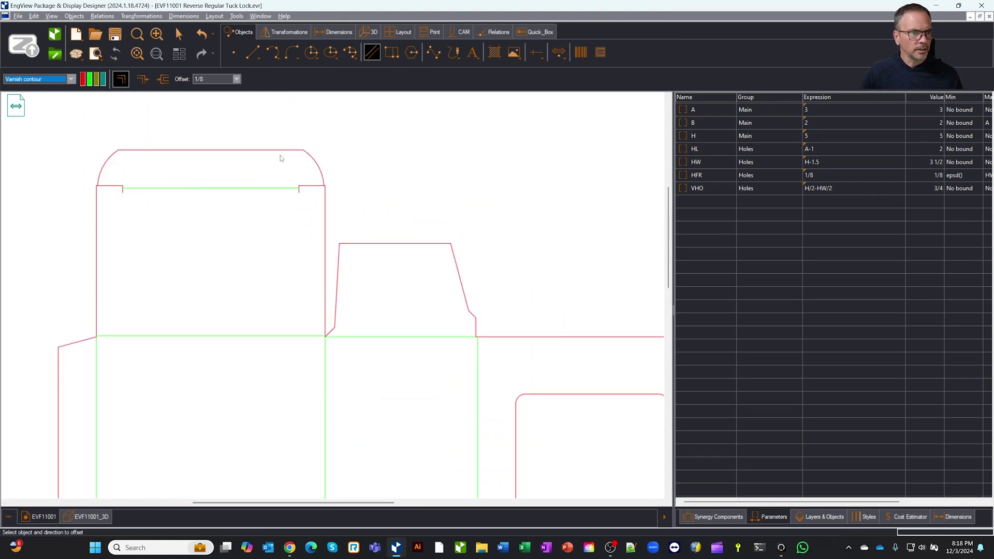
scroll(293, 156, "up", 1)
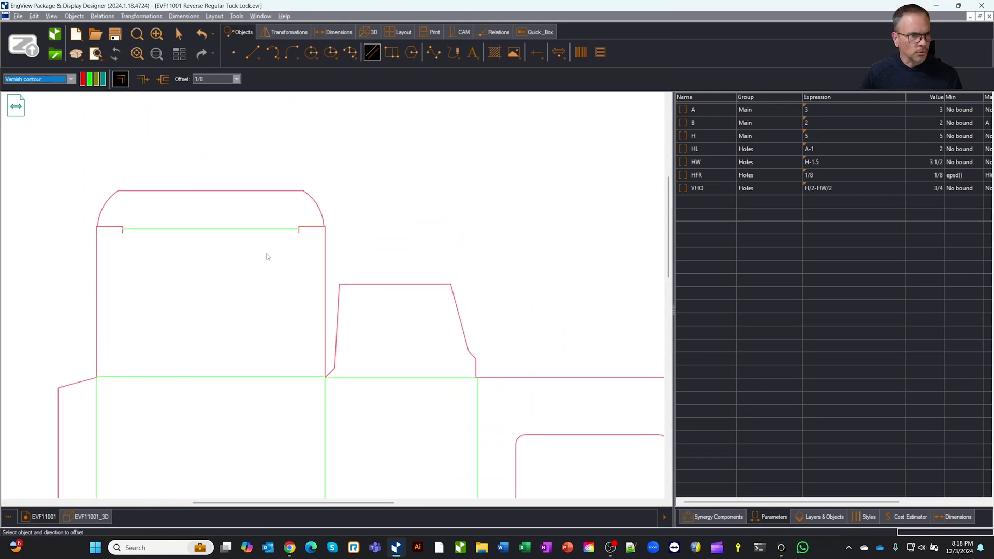
scroll(268, 262, "down", 3)
scroll(268, 273, "up", 2)
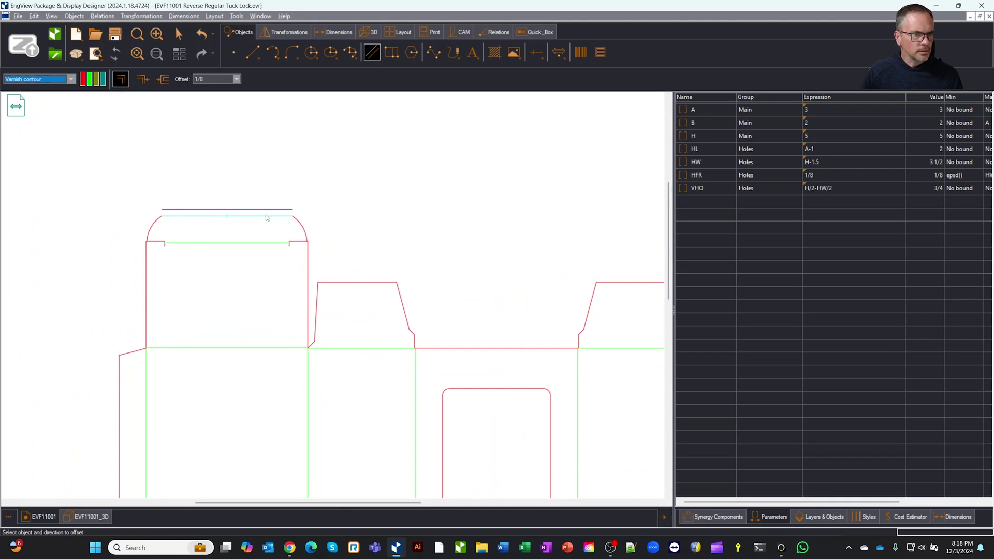
left_click(267, 217)
left_click(302, 222)
left_click(308, 255)
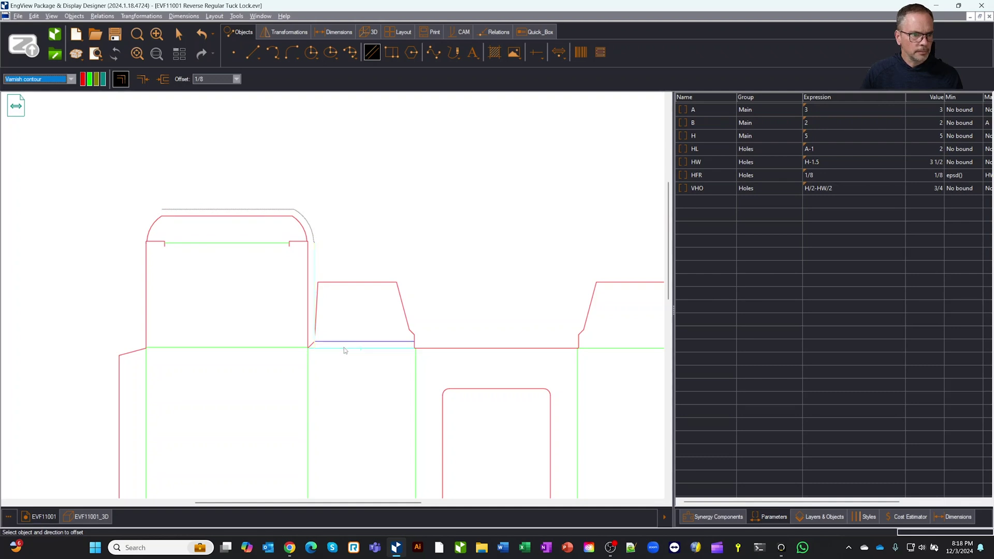
scroll(481, 373, "down", 2)
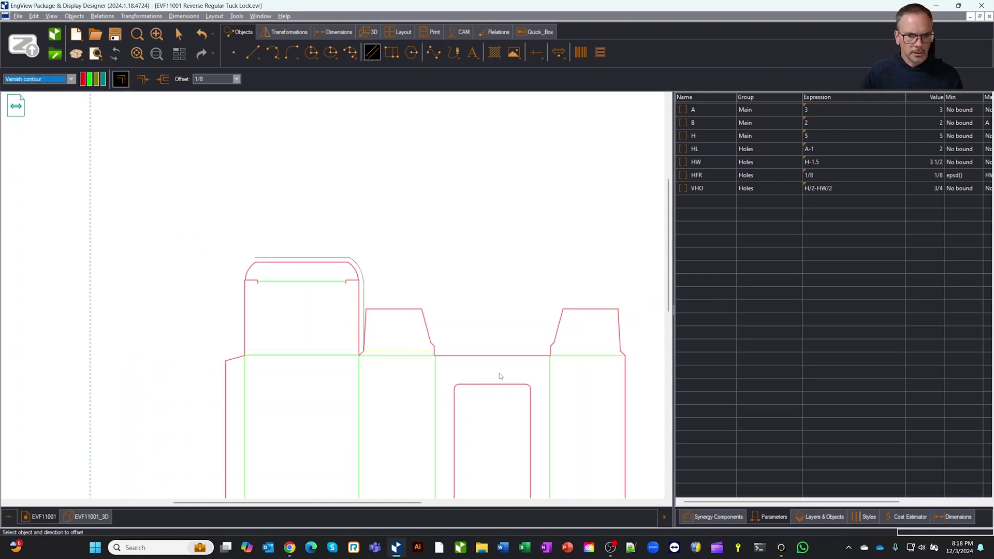
Continue the varnish offset along the bottom, right flap, bottom-right arc, bottom flap and left edges.
left_click(581, 356)
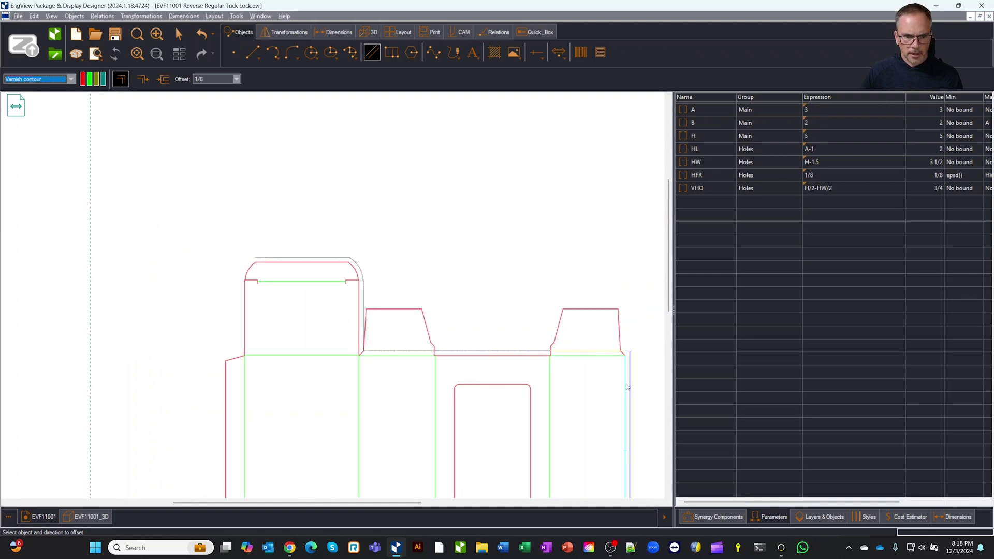
scroll(616, 393, "down", 4)
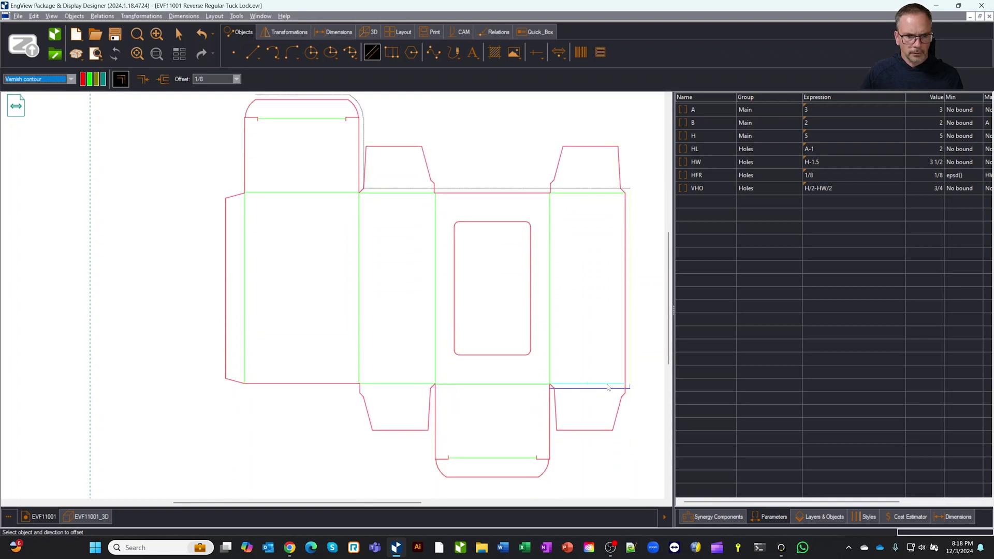
left_click(608, 387)
left_click(552, 398)
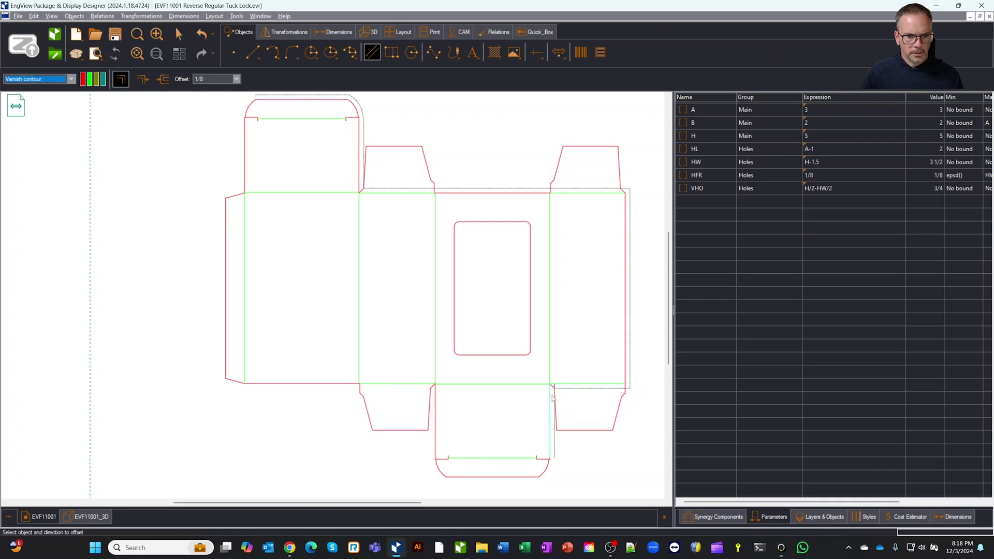
left_click(550, 468)
left_click(509, 481)
left_click(437, 396)
left_click(337, 388)
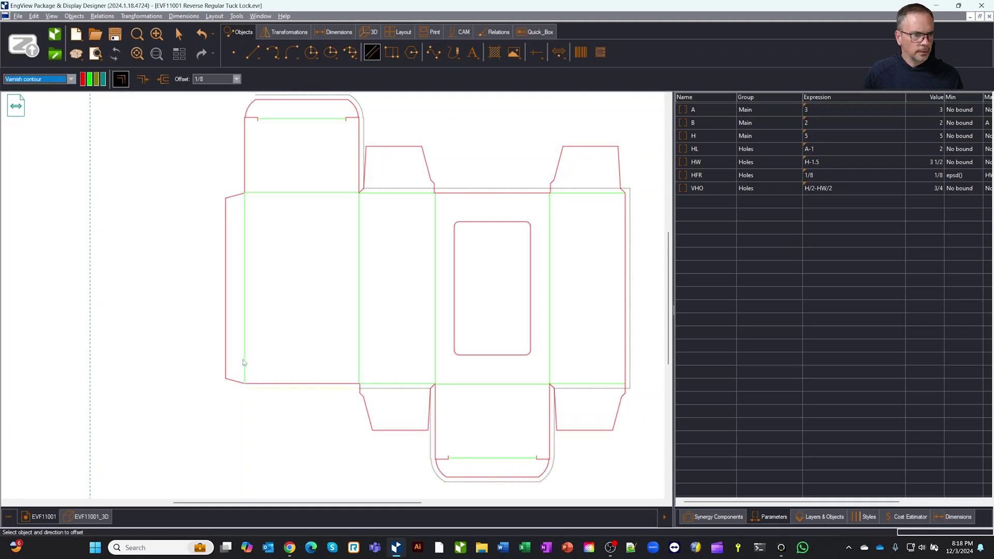
left_click(244, 167)
Finish the contour along the top flap's top line and rounded corner arc, then return to Select.
scroll(252, 126, "up", 5)
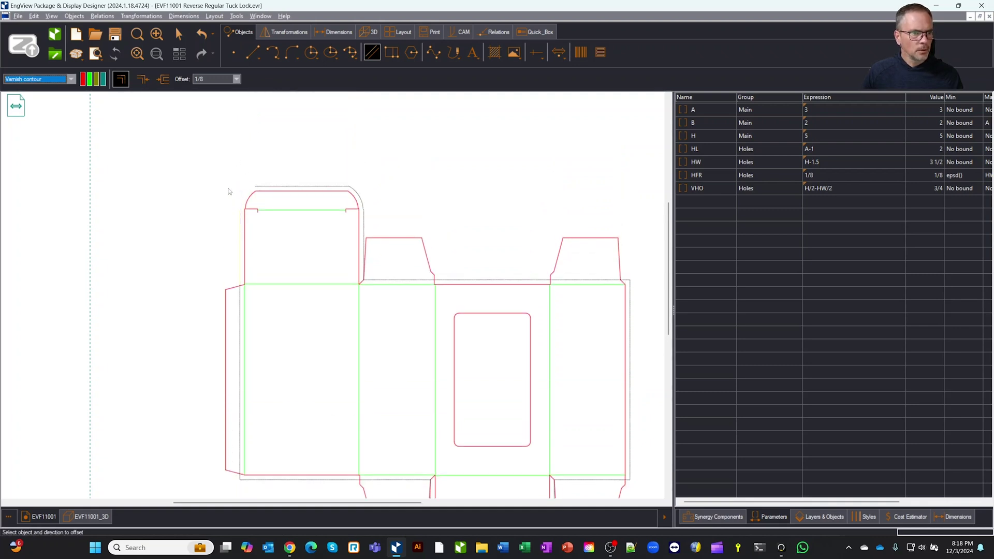
scroll(248, 202, "up", 3)
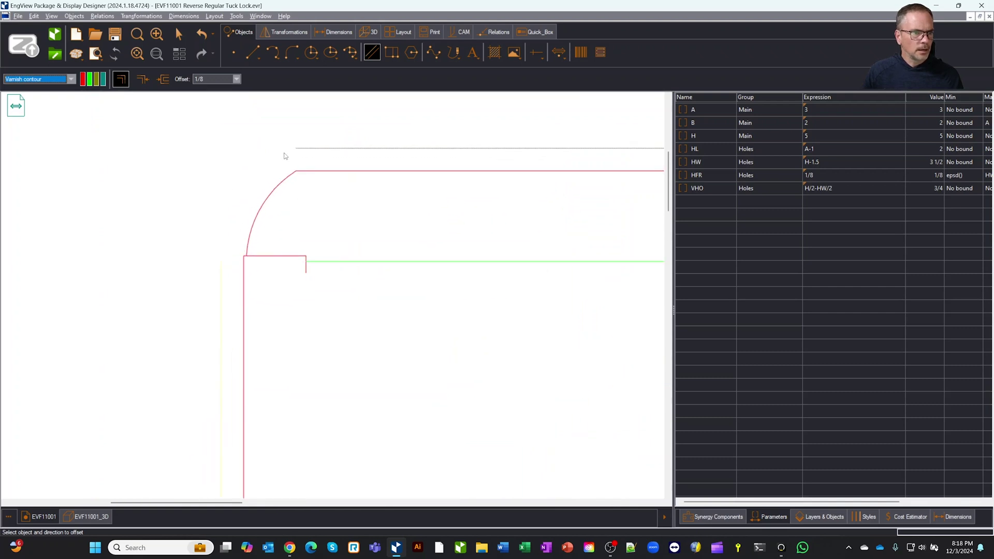
left_click(313, 151)
left_click(164, 80)
left_click(168, 82)
left_click(307, 148)
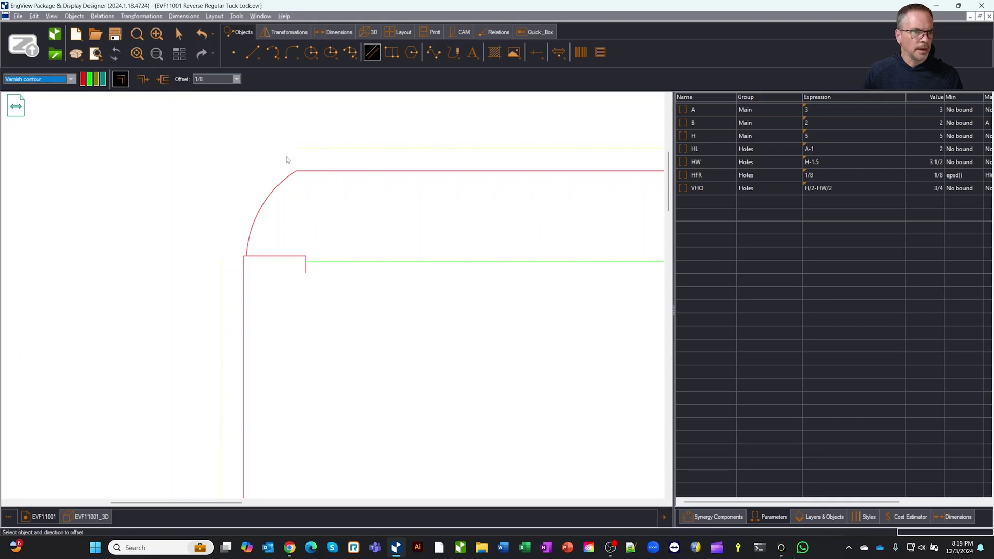
left_click(280, 185)
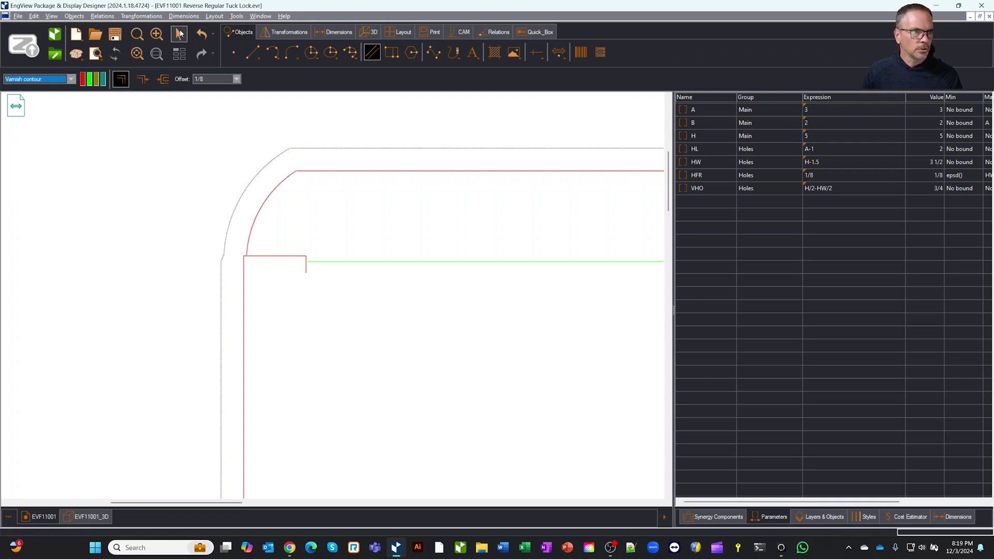
left_click(179, 29)
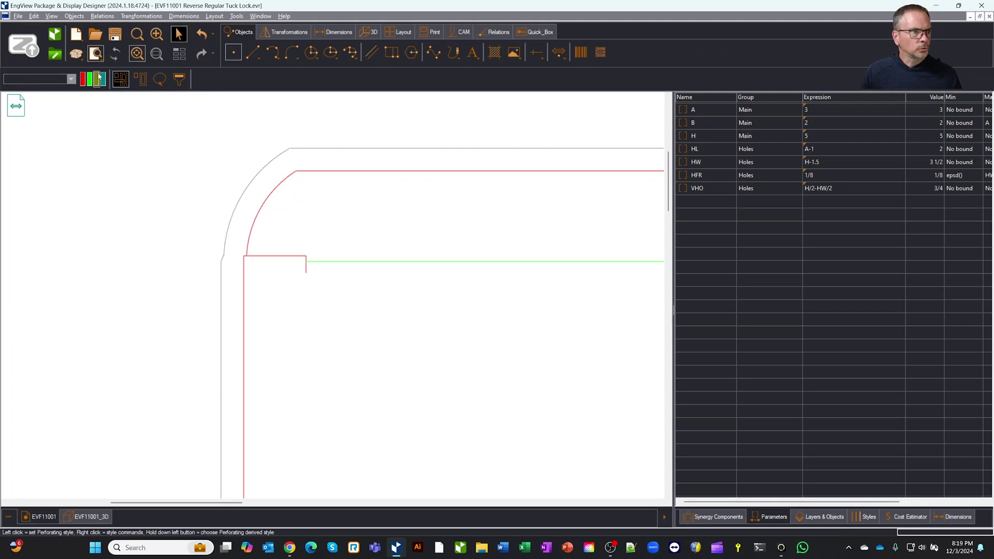
Offset the window cutout's top, right, bottom and left edges inward by 1/8 in single-edge mode.
key("Home")
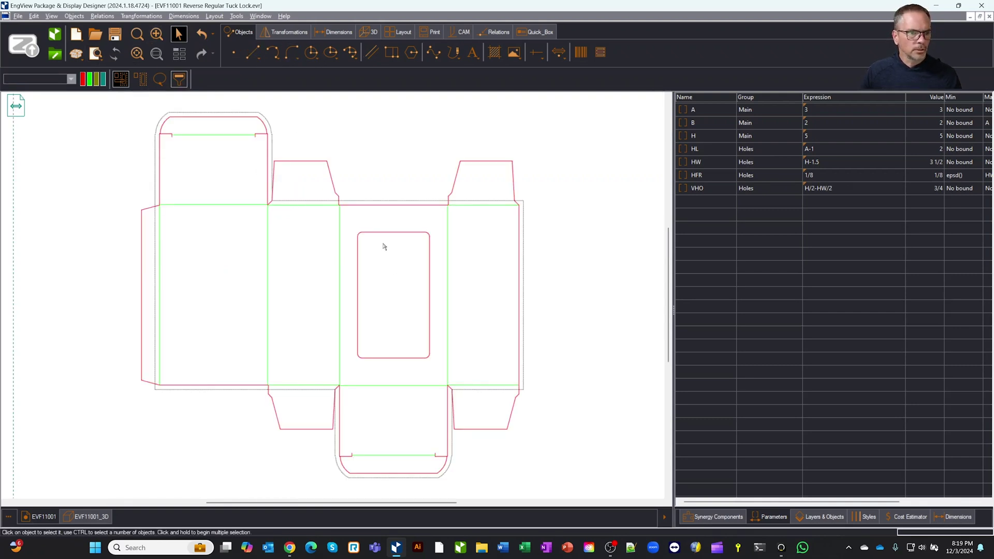
left_click(372, 54)
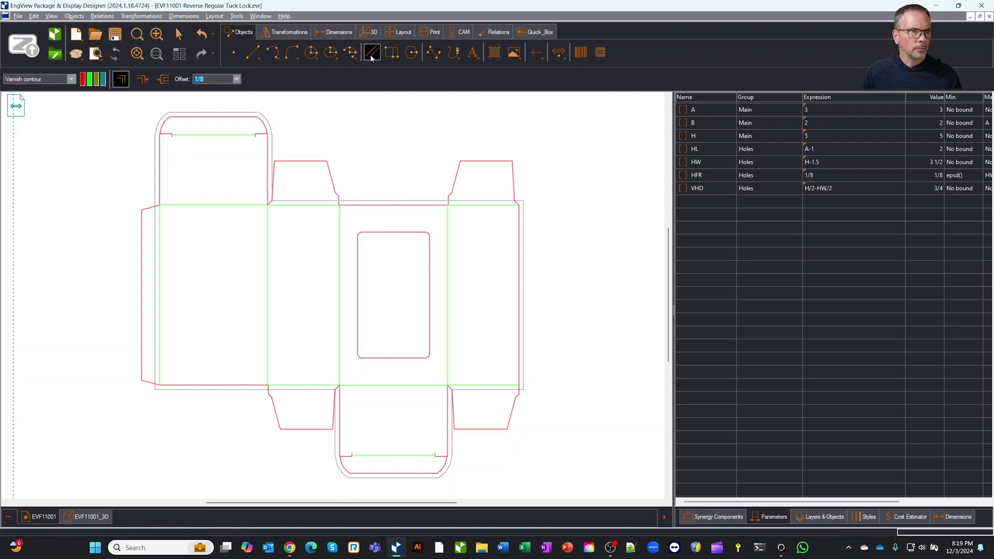
left_click(143, 79)
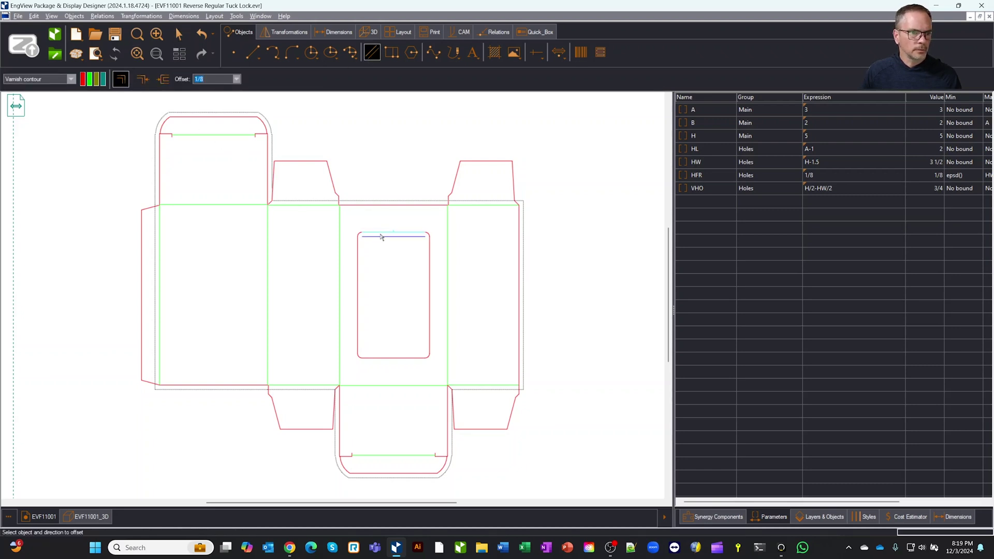
left_click(381, 236)
left_click(428, 251)
left_click(406, 358)
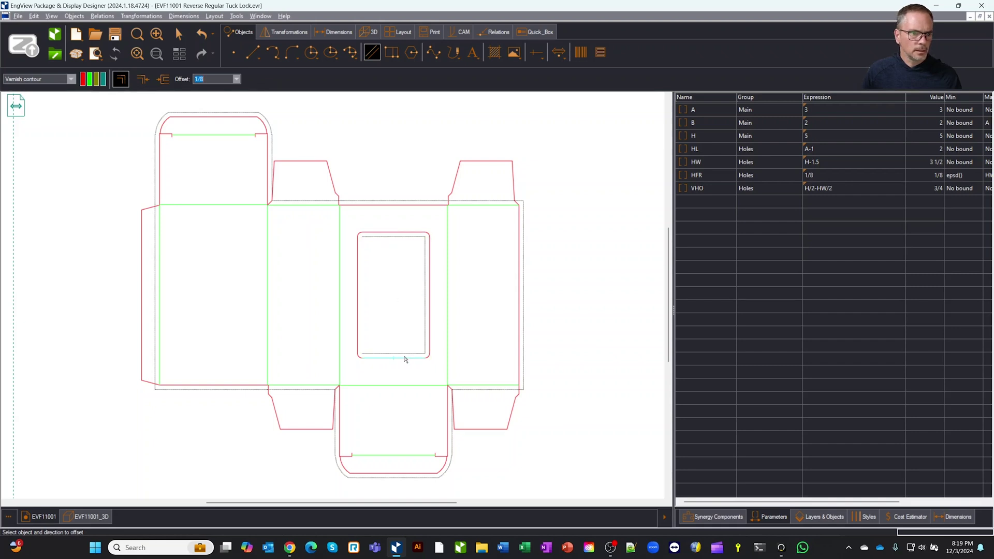
left_click(360, 327)
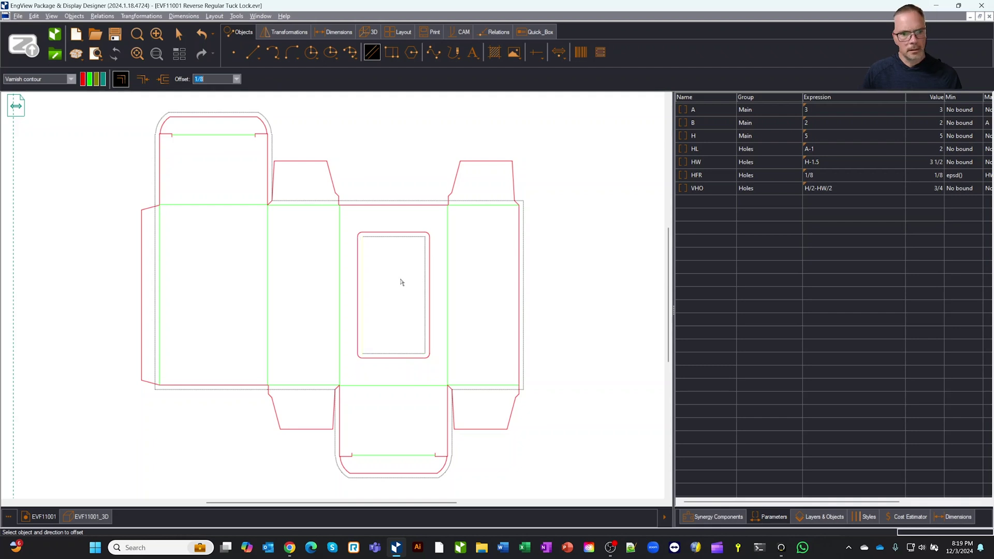
Create a new VSH layer under Article of type Varnishing > Gloss varnish, front side.
key("Escape")
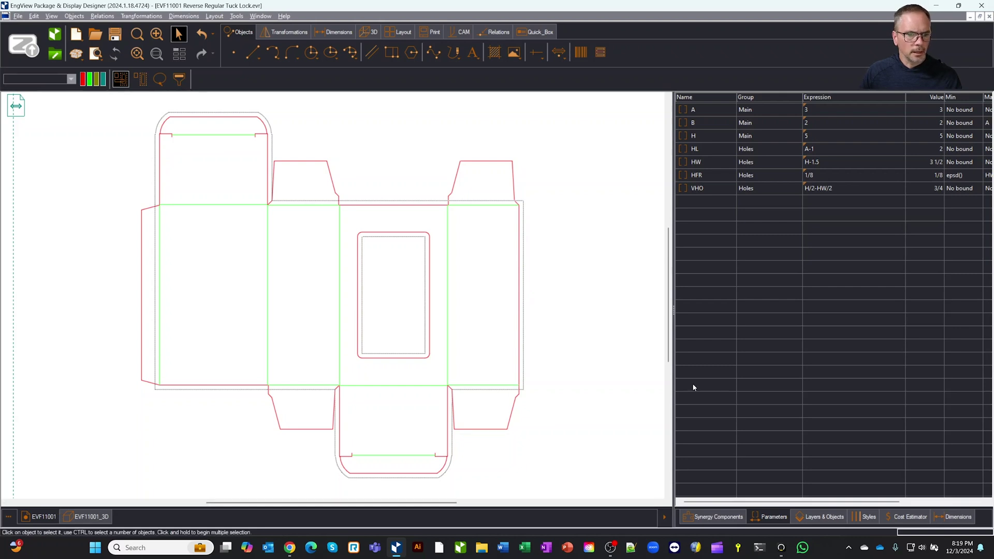
left_click(835, 518)
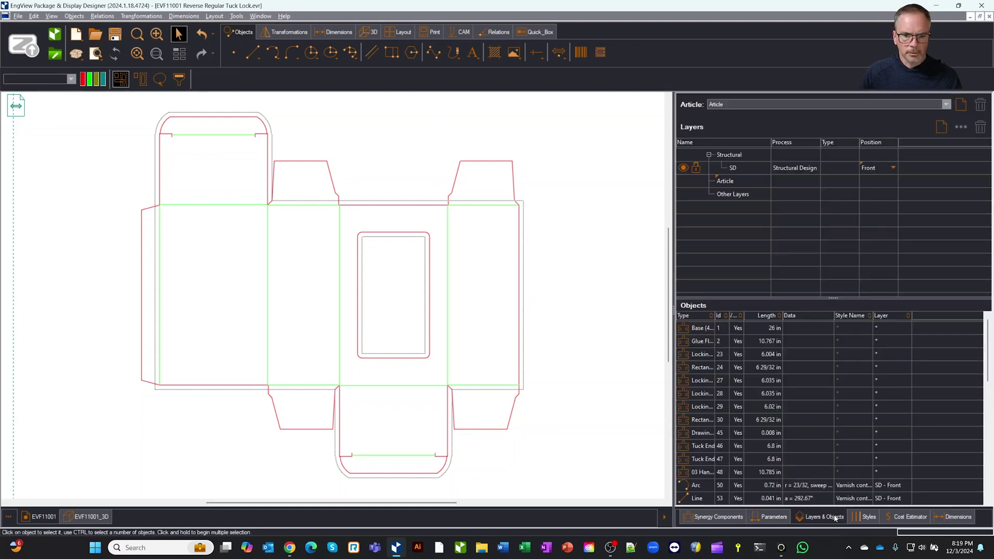
right_click(723, 228)
left_click(737, 232)
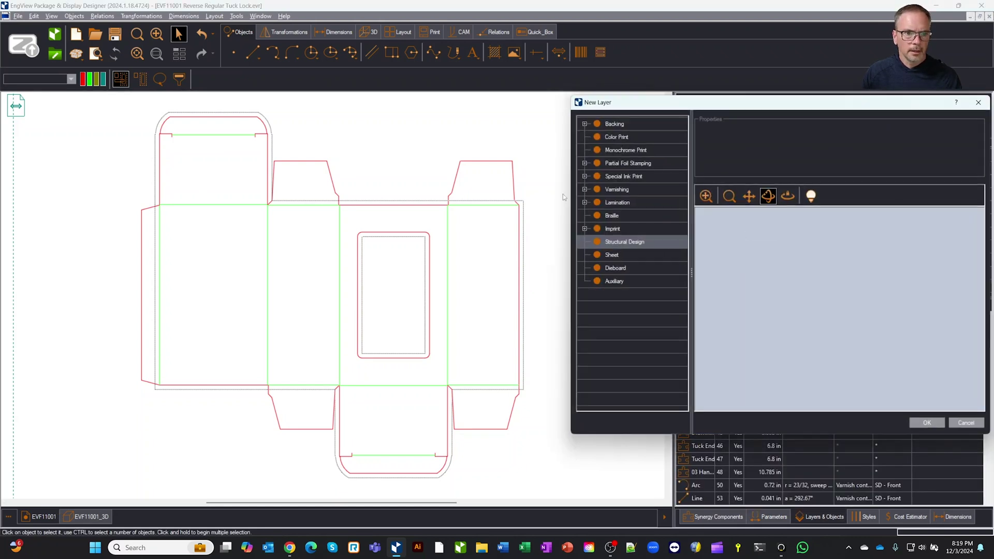
left_click(584, 190)
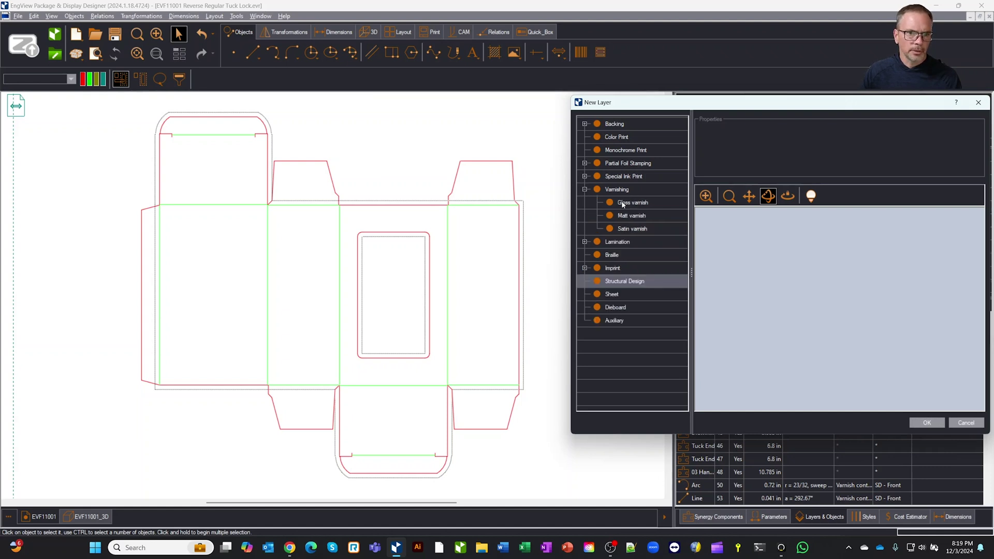
left_click(623, 204)
left_click(627, 216)
left_click(631, 230)
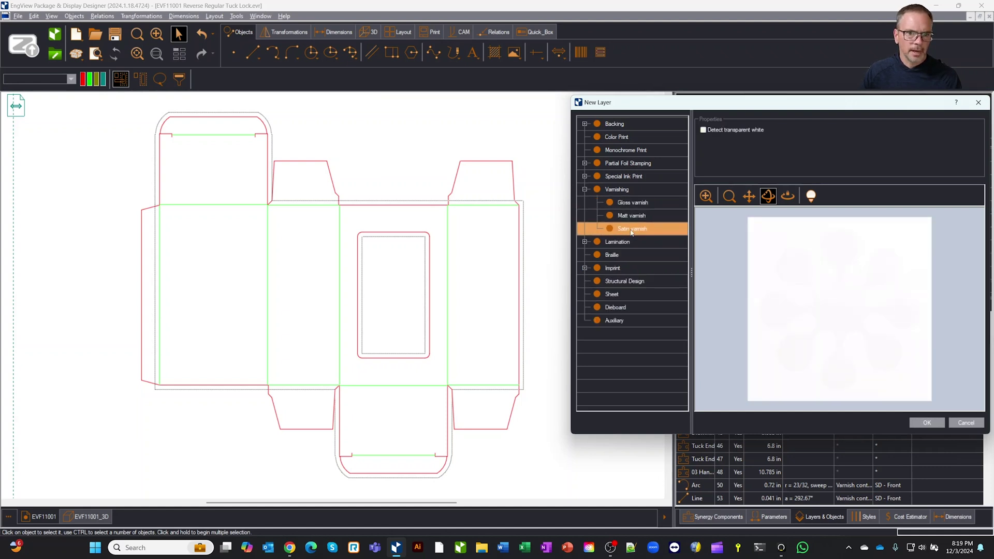
left_click(632, 205)
left_click(935, 424)
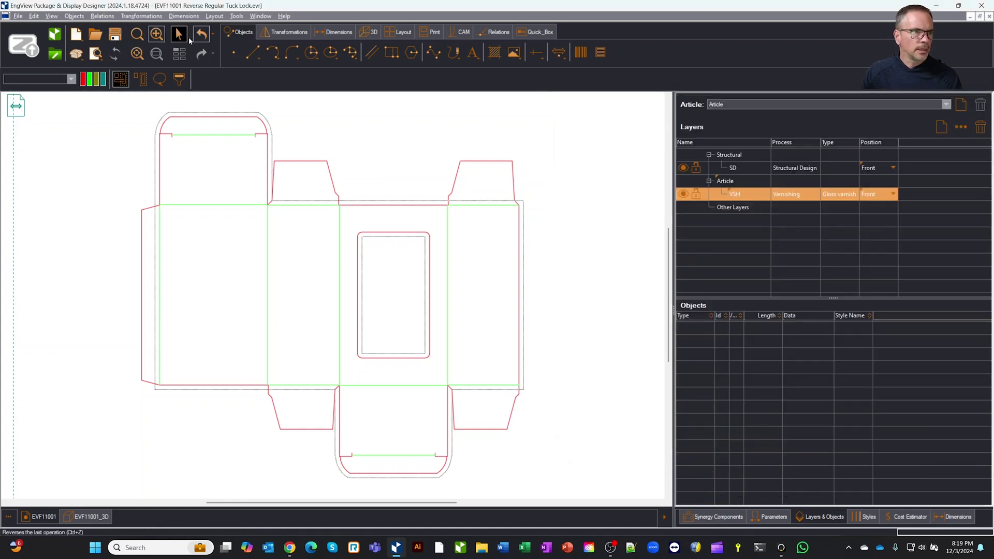
Select all matching 1/8 varnish contour lines and move them onto the VSH layer.
left_click(526, 287)
right_click(525, 286)
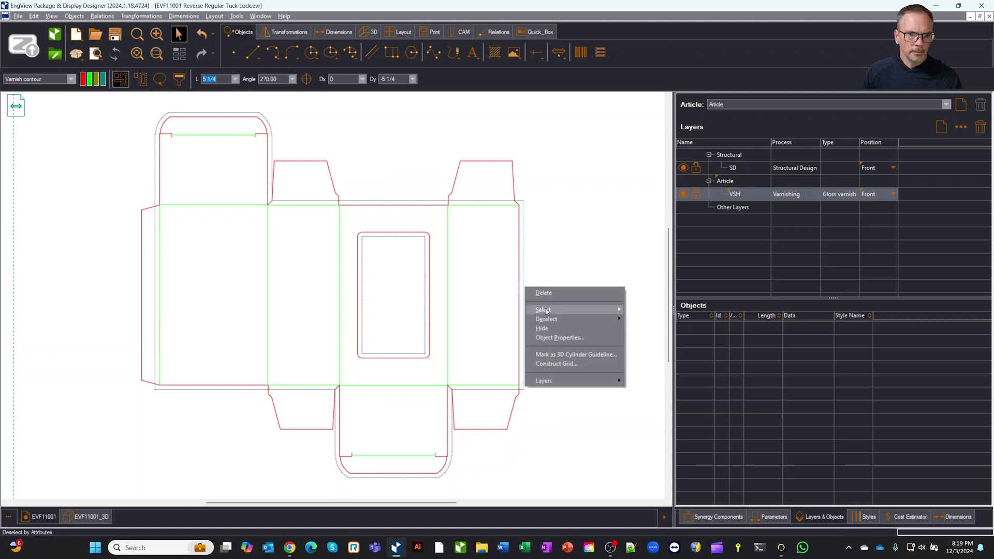
mouse_move(546, 311)
left_click(641, 317)
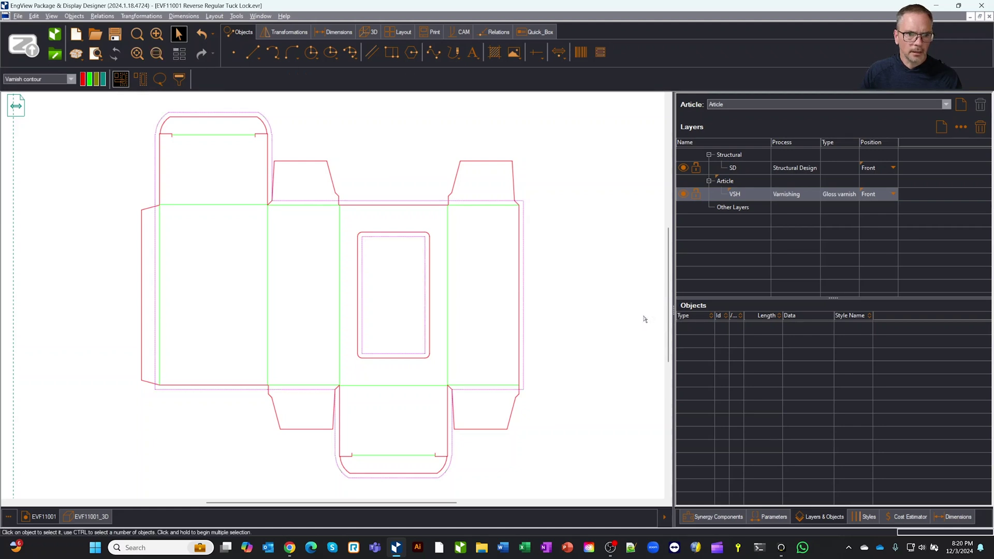
right_click(588, 260)
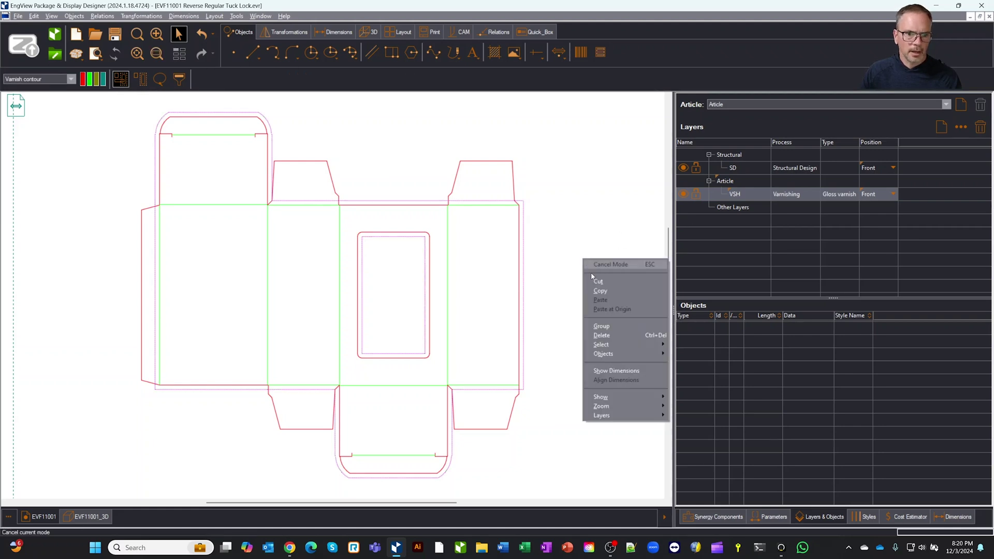
mouse_move(618, 416)
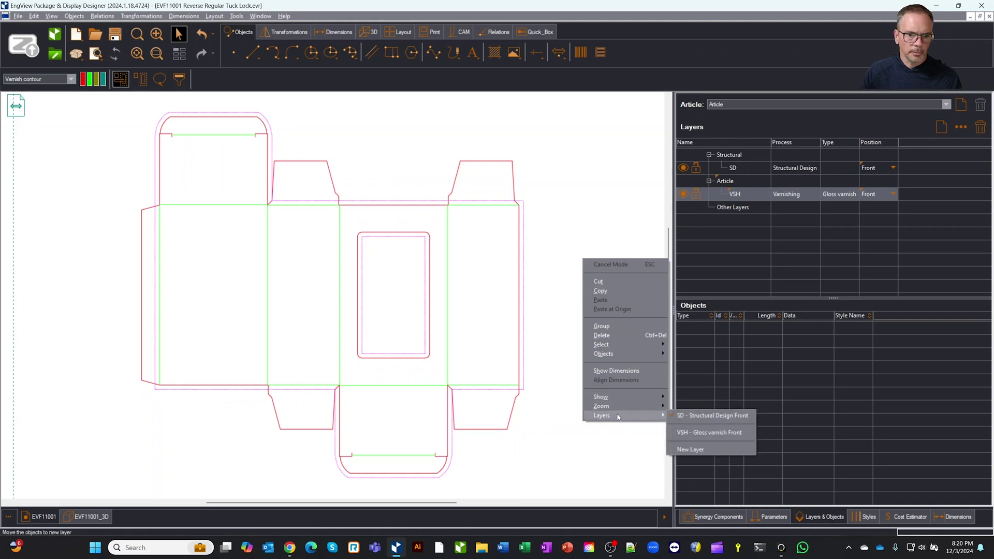
left_click(694, 433)
left_click(587, 331)
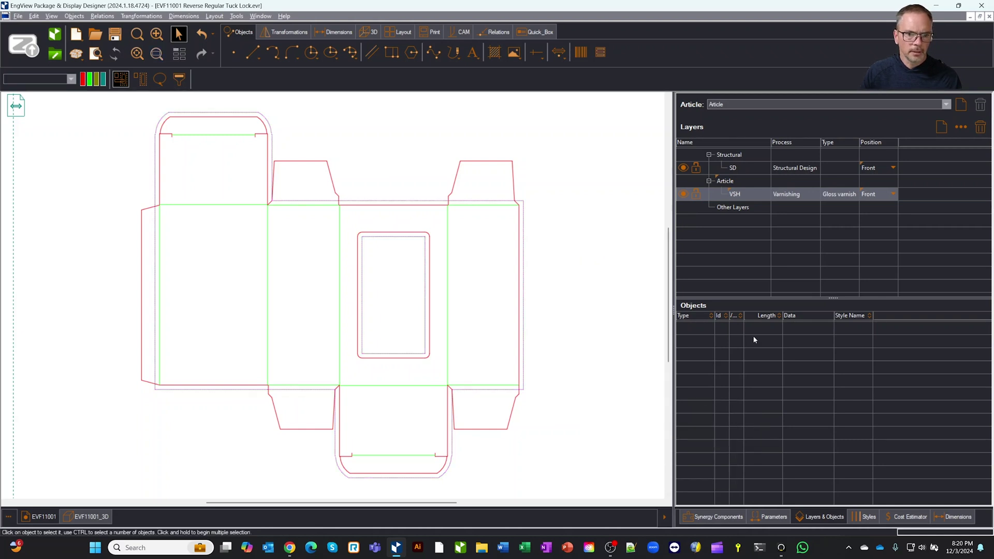
Toggle the SD and VSH layers off and back on to check both display.
left_click(683, 168)
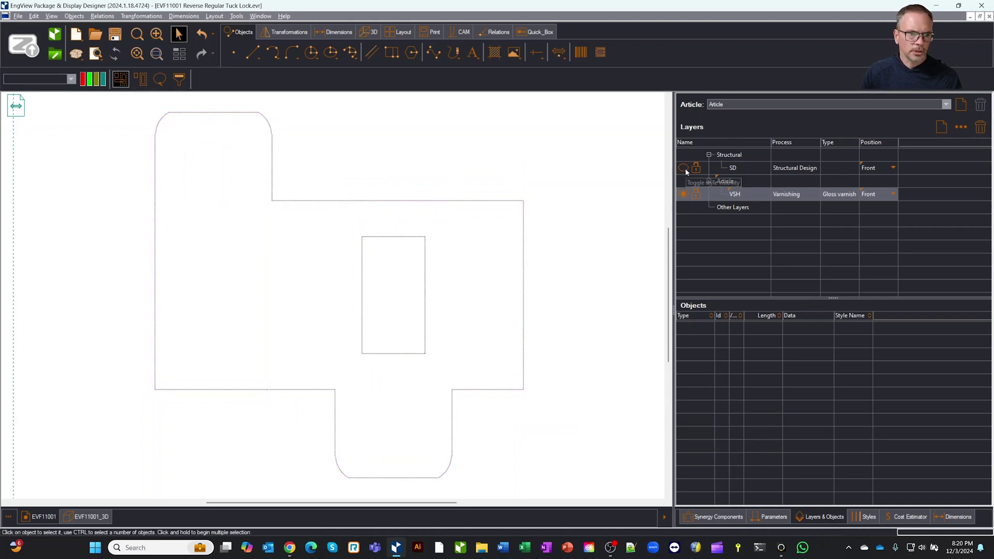
left_click(684, 168)
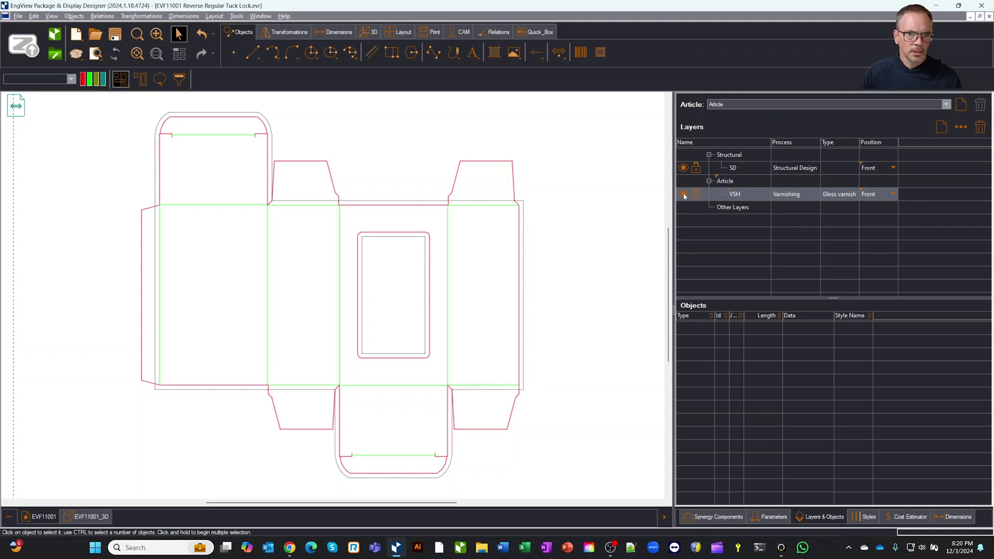
left_click(684, 195)
left_click(684, 196)
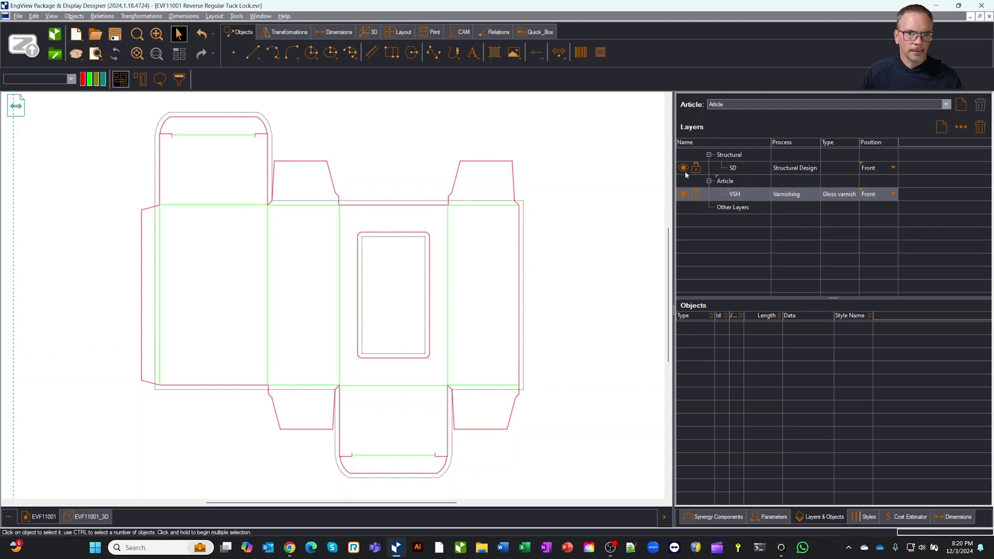
Place a nine-up EVF11001 1x2 template layout (23.26% waste) on the Bobst SP 102 sheet.
left_click(399, 33)
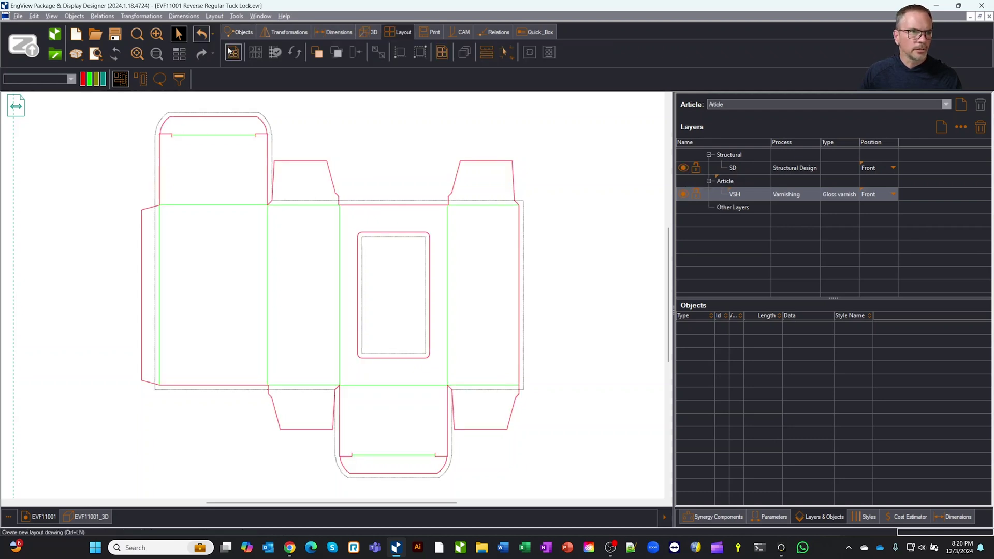
left_click(517, 340)
left_click_drag(677, 65, 677, 203)
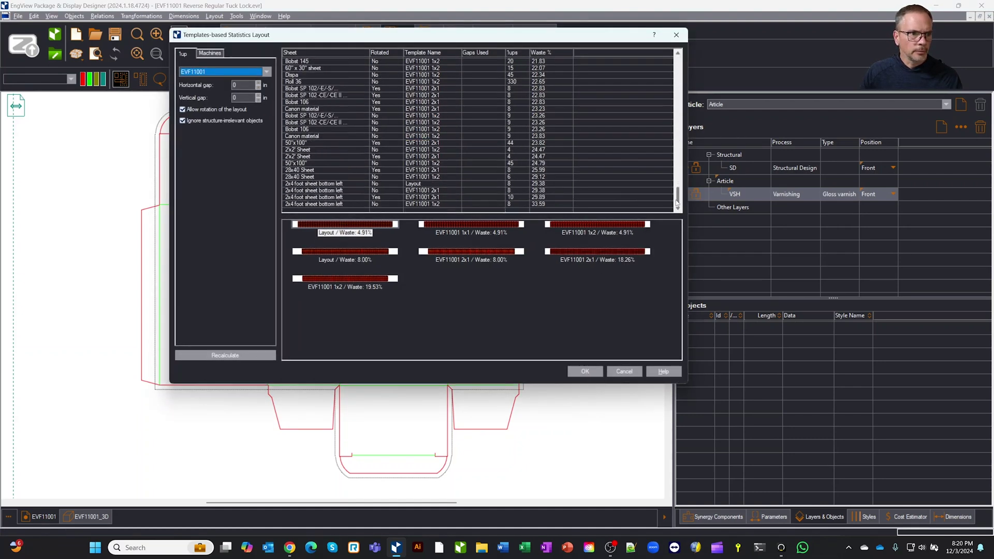
left_click(321, 118)
left_click(369, 321)
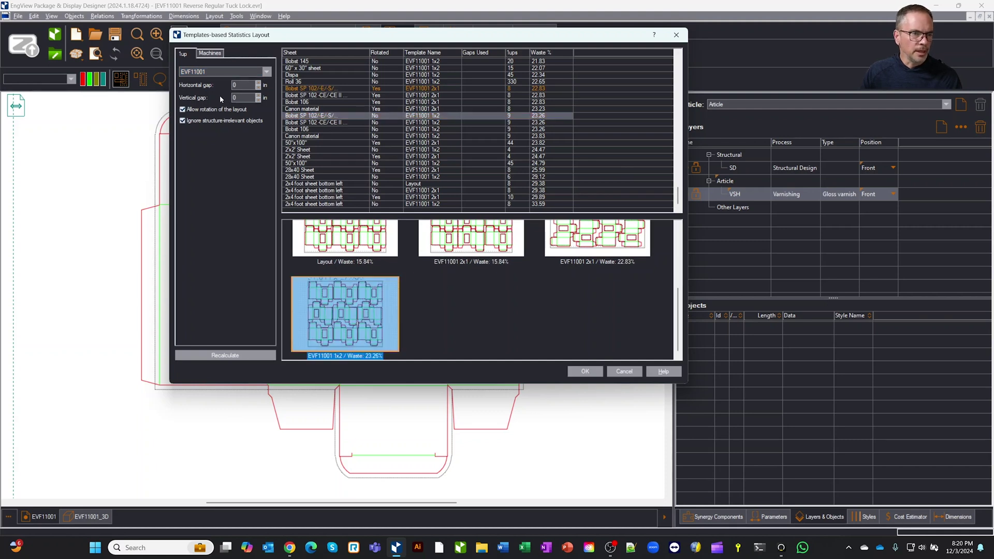
left_click(593, 372)
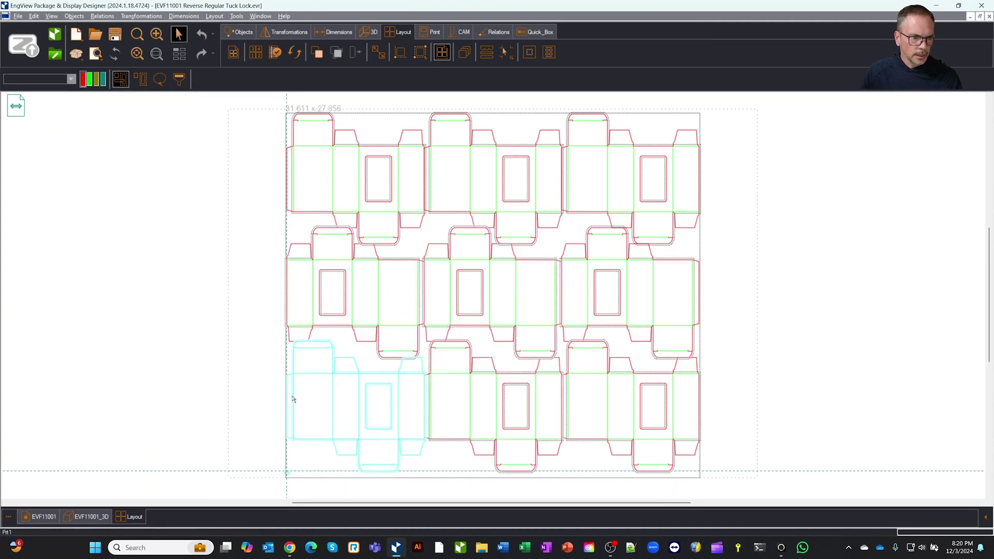
On the EVF11001 carton, add the Gluing style and make it the rectangle's style.
left_click(57, 518)
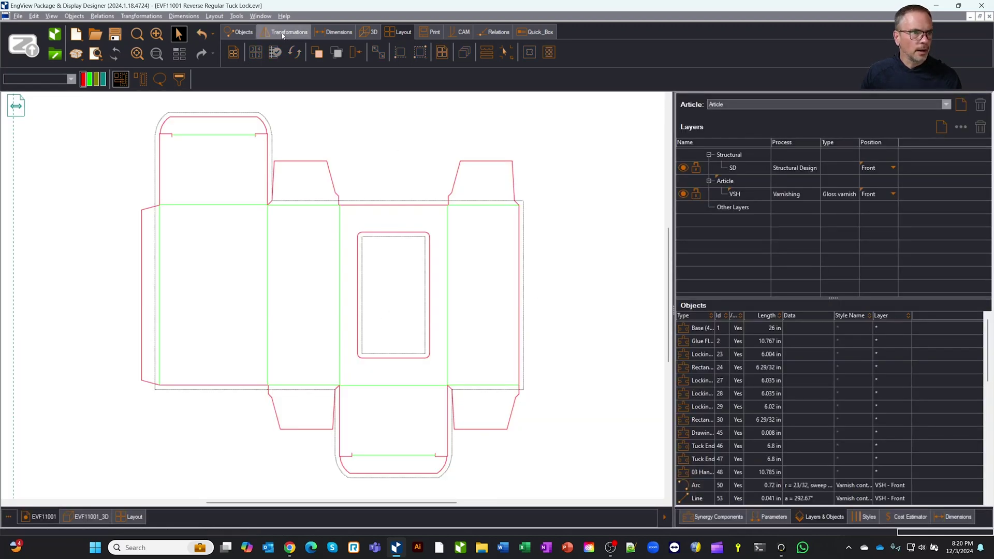
left_click(240, 32)
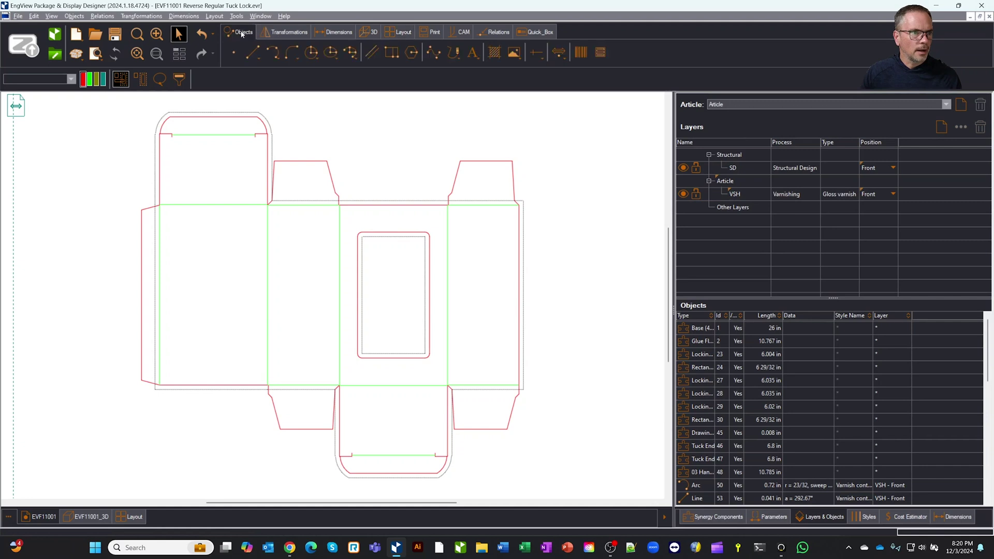
left_click(391, 53)
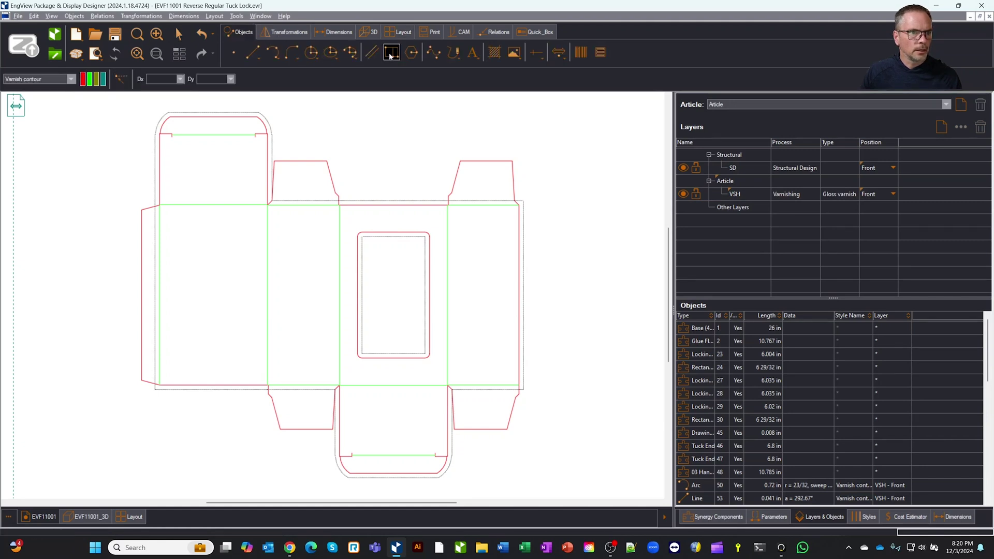
left_click(71, 79)
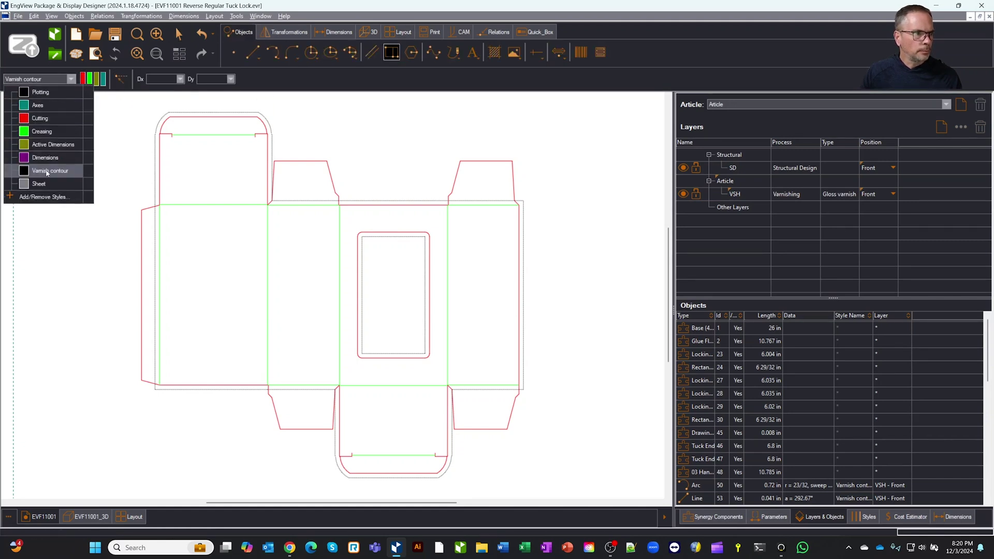
left_click(44, 196)
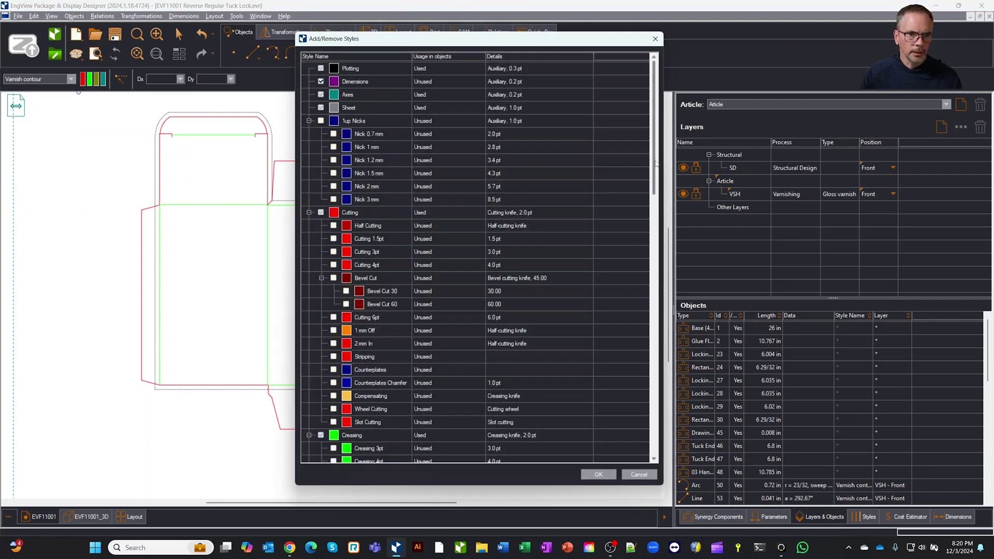
scroll(632, 380, "down", 15)
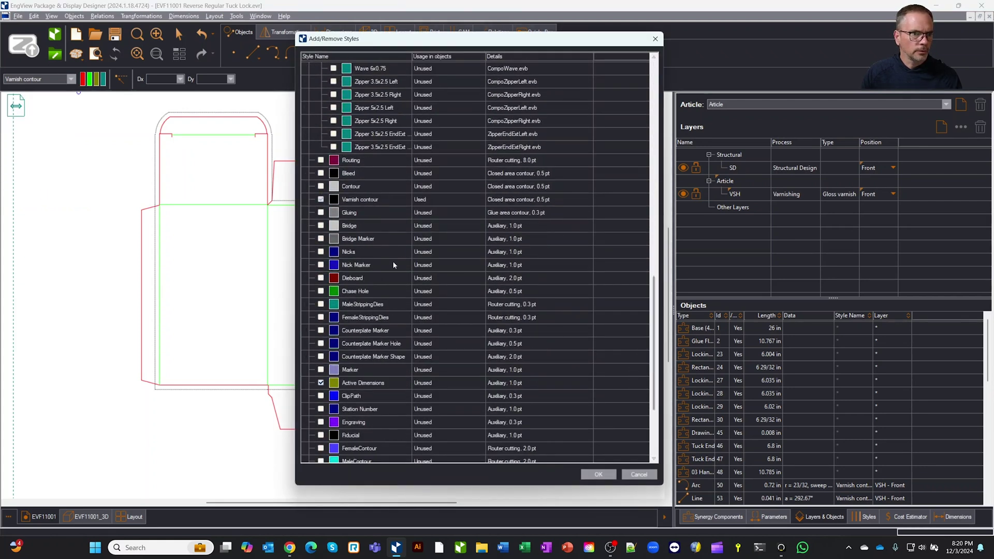
left_click(610, 472)
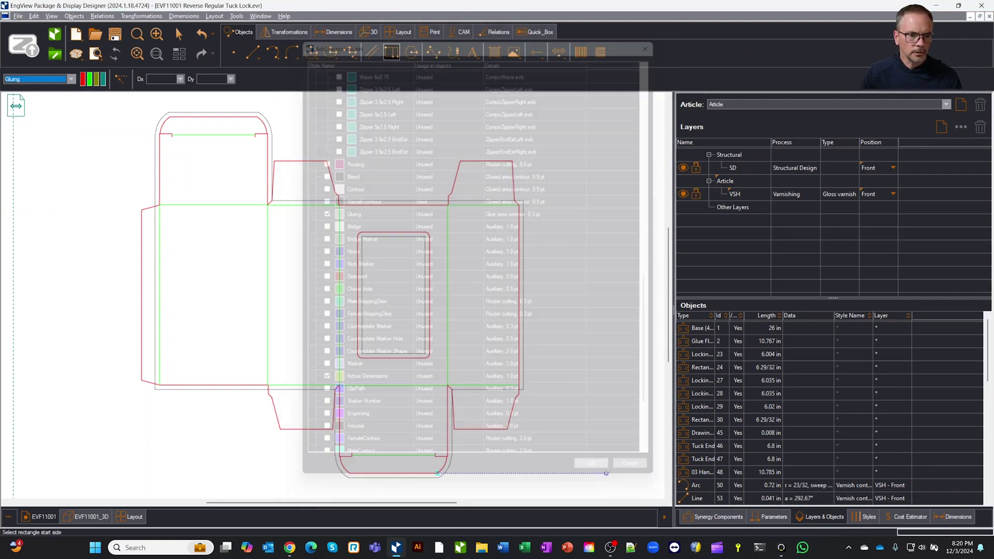
Draw the Gluing-style rectangle along the carton's glue flap.
scroll(123, 242, "up", 2)
scroll(123, 242, "up", 1)
left_click(156, 189)
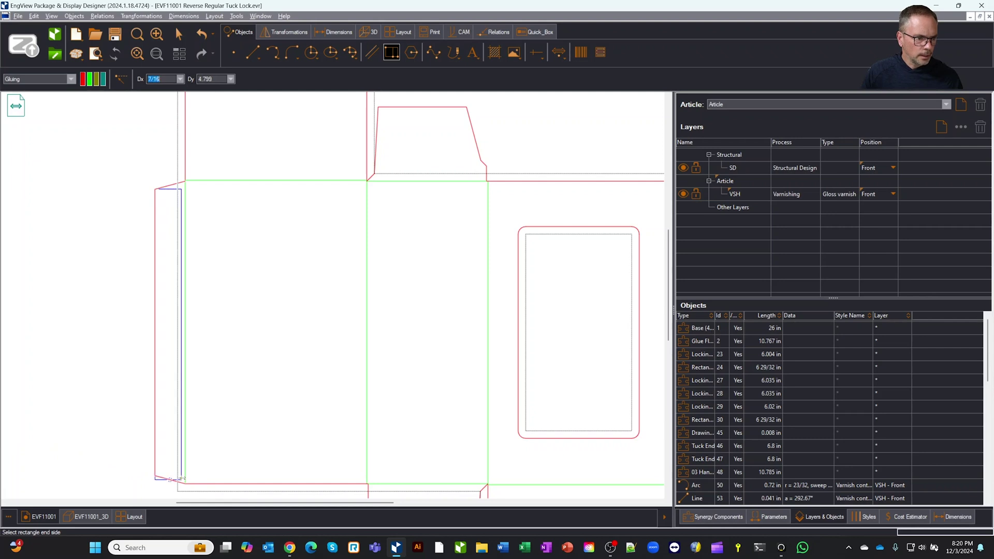
left_click(182, 477)
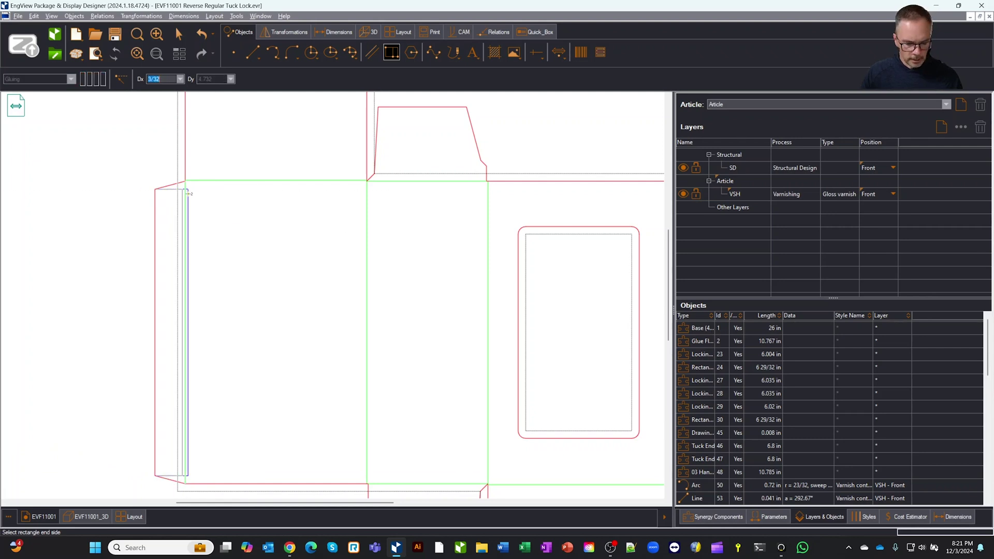
left_click(185, 194)
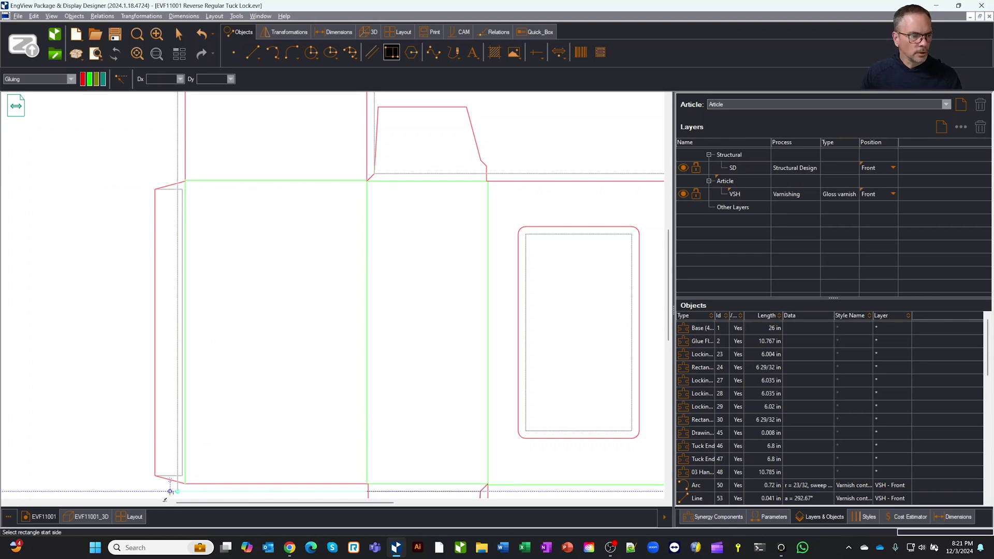
Select all objects styled like the glue-flap line, move them to VSH, and return to the layout.
left_click(132, 517)
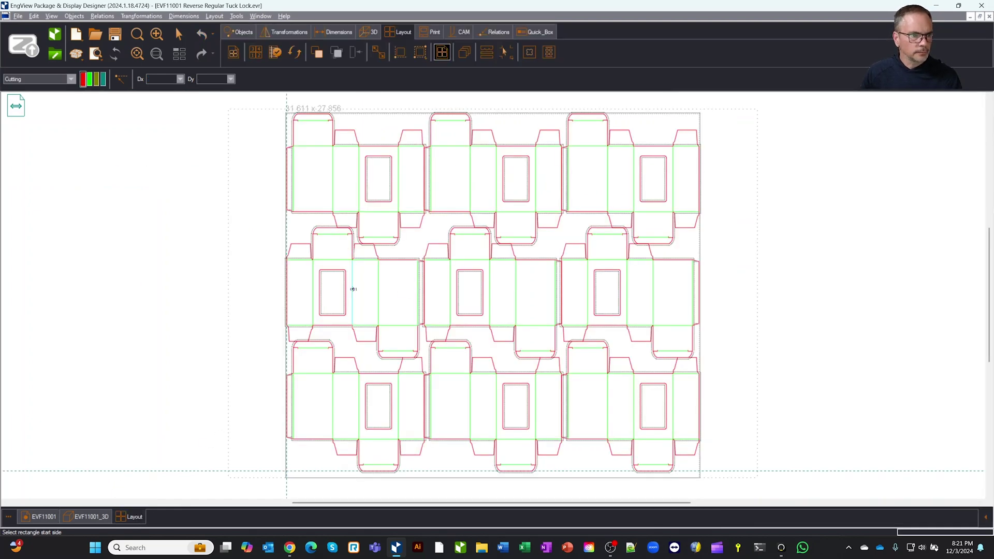
key("Escape")
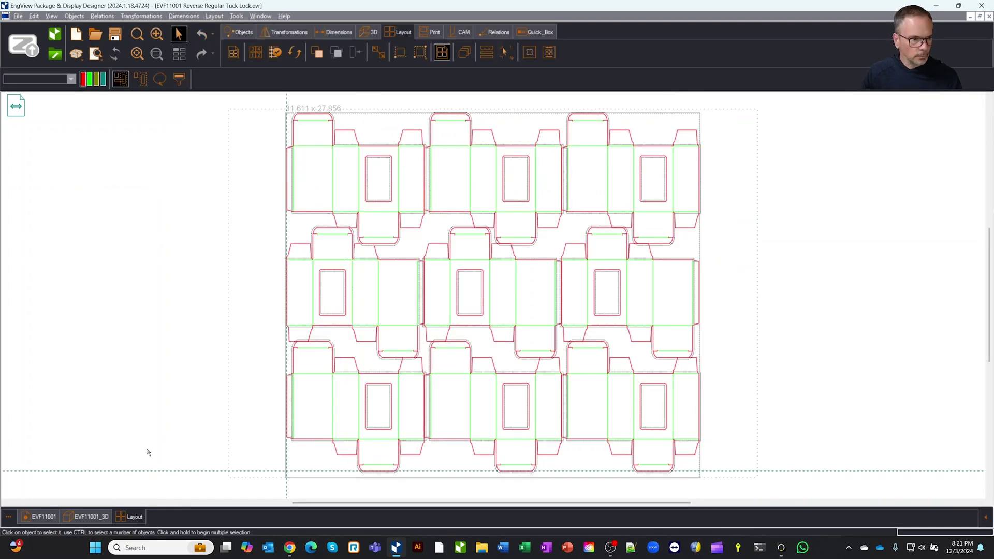
left_click(47, 517)
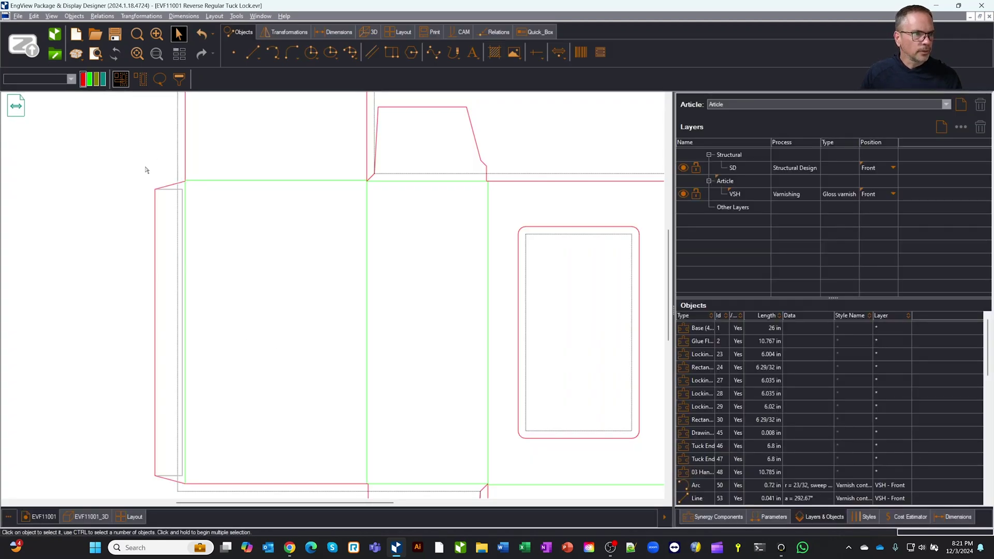
left_click(167, 192)
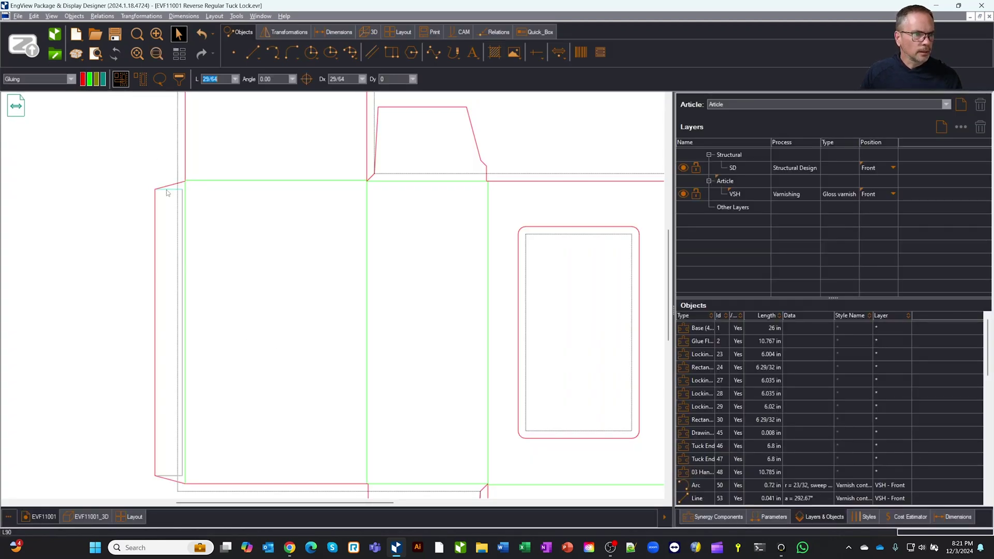
right_click(167, 193)
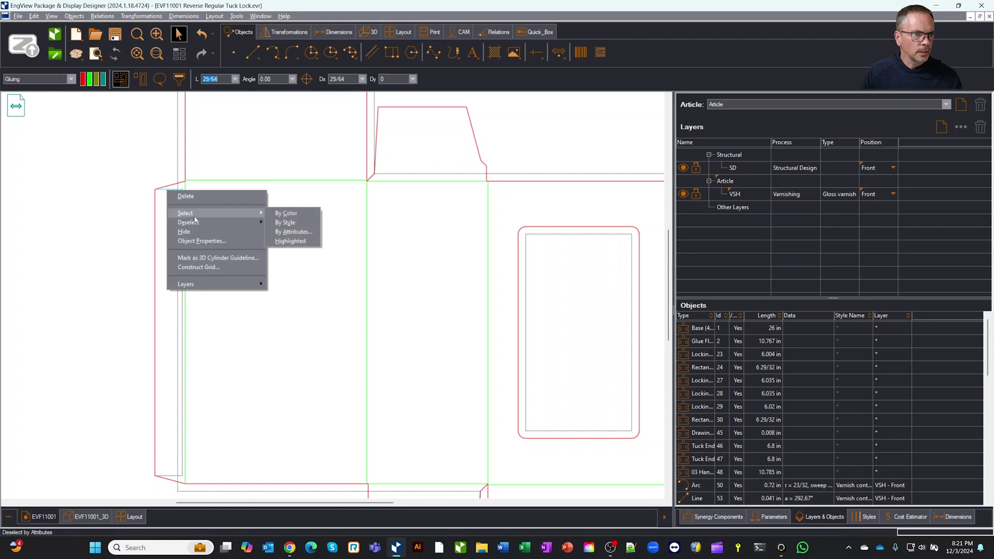
left_click(286, 231)
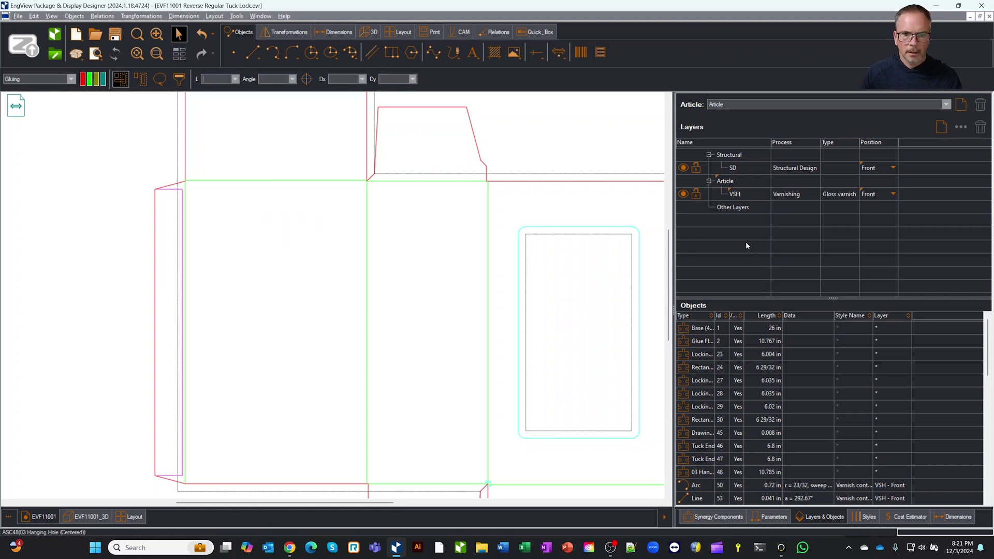
right_click(540, 147)
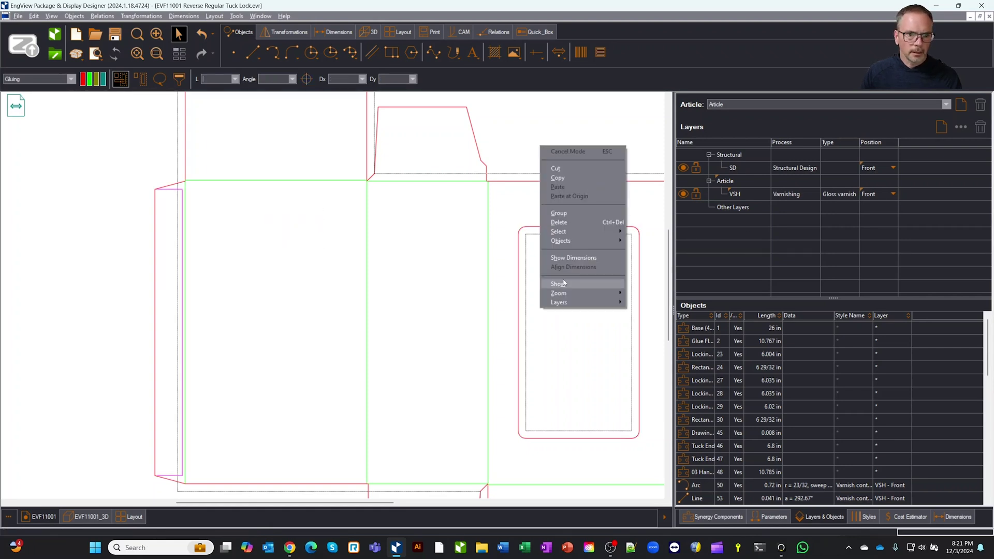
mouse_move(564, 303)
left_click(652, 319)
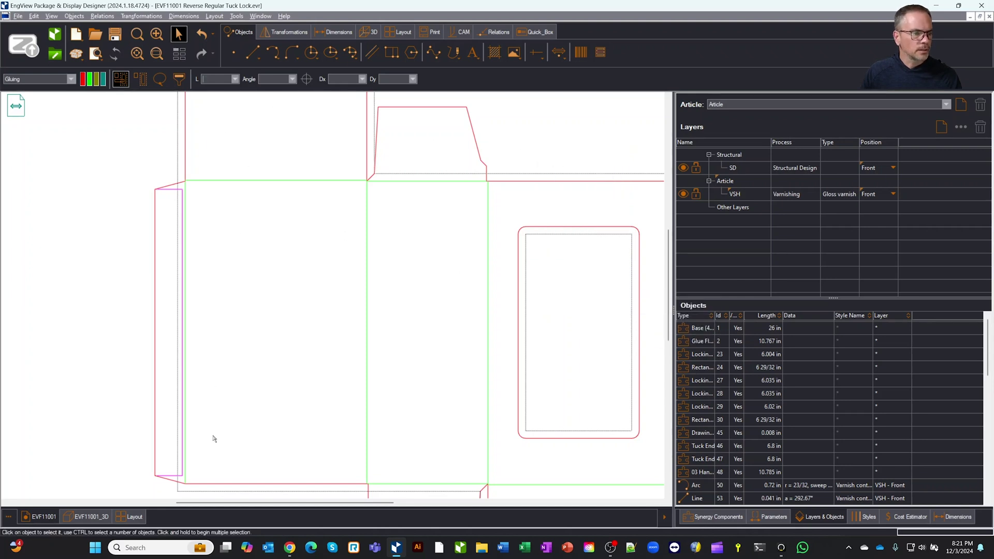
left_click(143, 515)
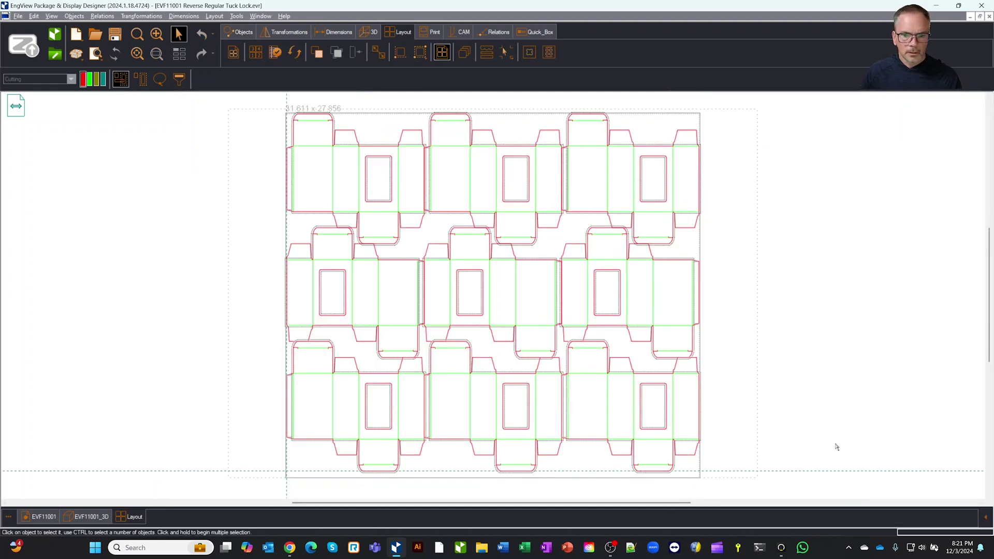
Hide the SD structural layer so only VSH varnish outlines show on the nine-carton sheet.
left_click(985, 517)
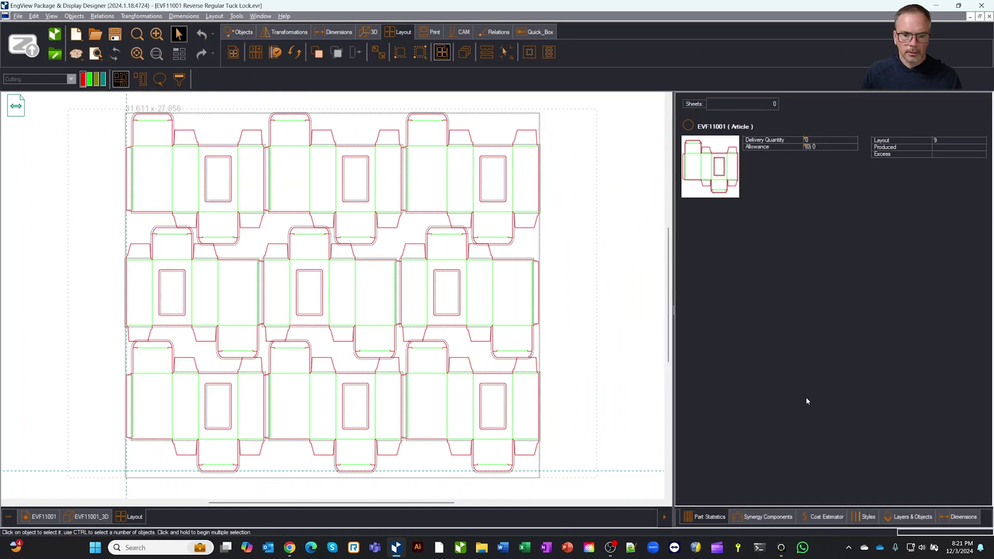
left_click(901, 519)
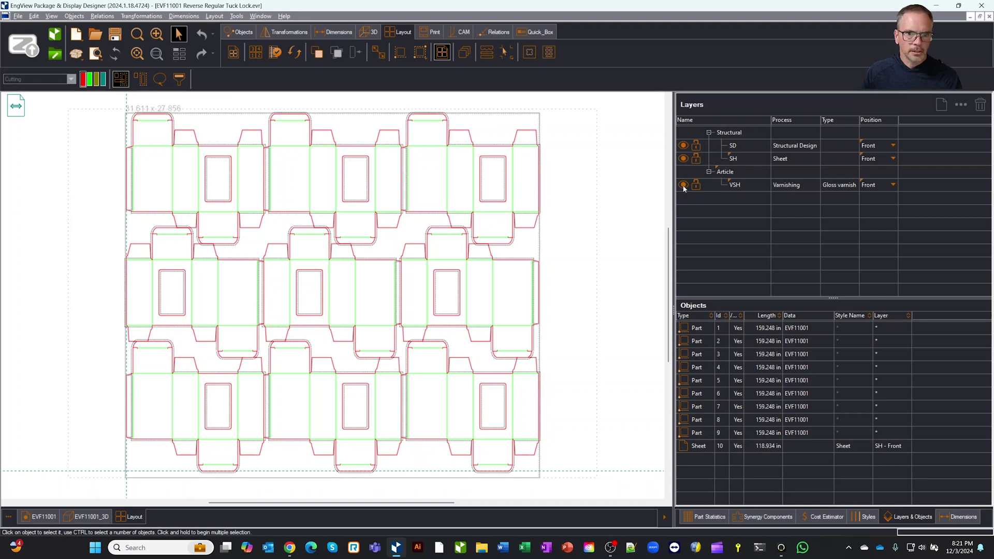
left_click(684, 185)
left_click(684, 187)
left_click(683, 185)
left_click(683, 146)
left_click(685, 185)
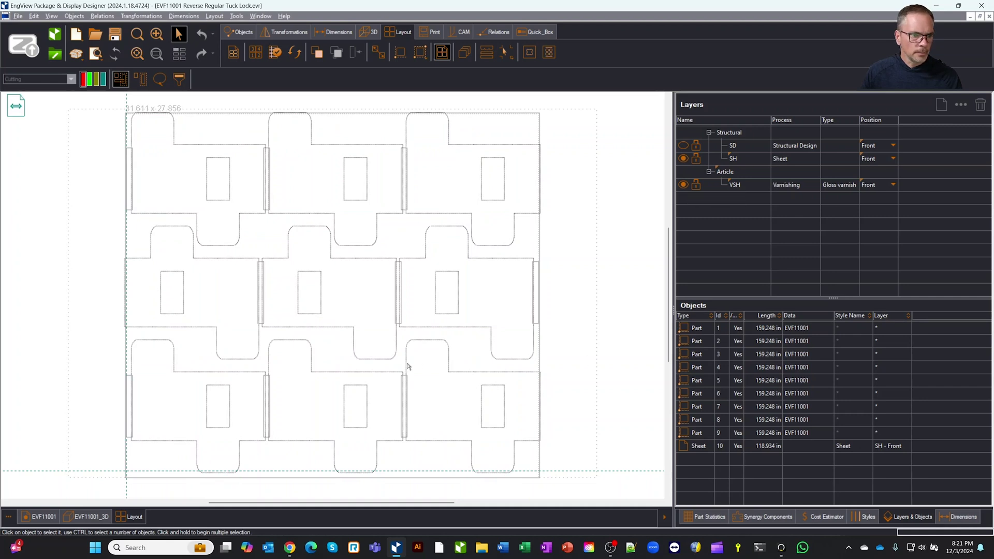
left_click(683, 146)
left_click(683, 146)
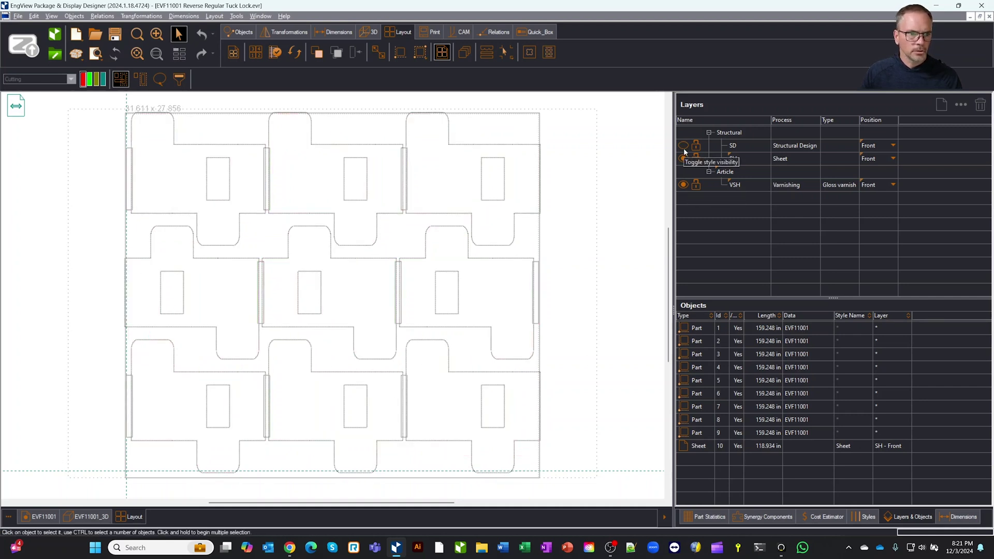
Generate the layout varnish area with VSH as the 1up varnish layer, creating MVSH.
left_click(529, 53)
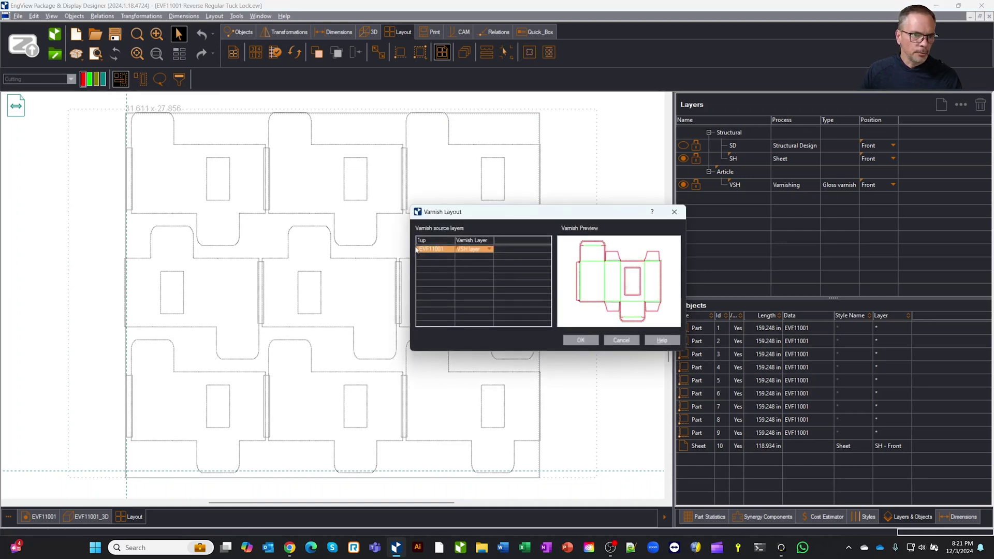
left_click(492, 250)
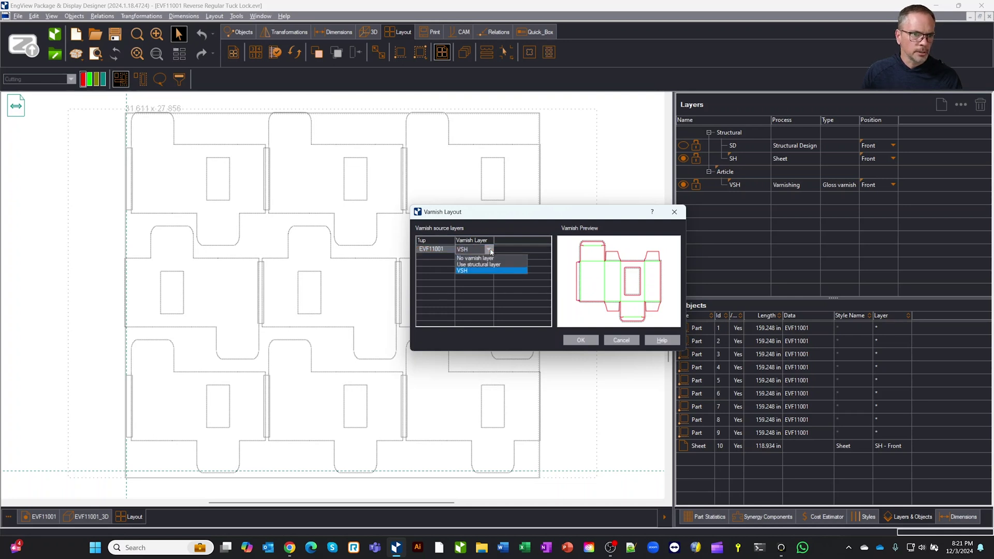
left_click(490, 251)
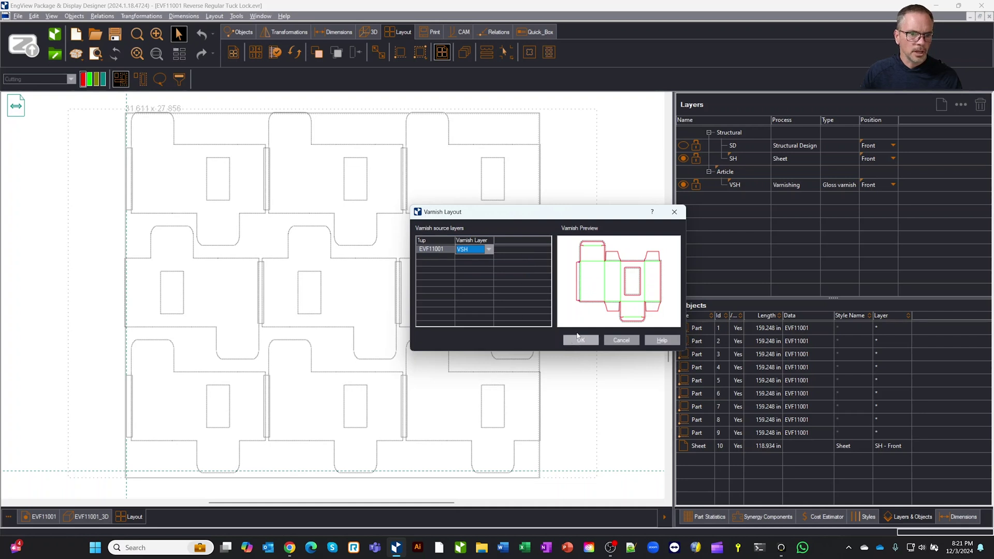
left_click(590, 343)
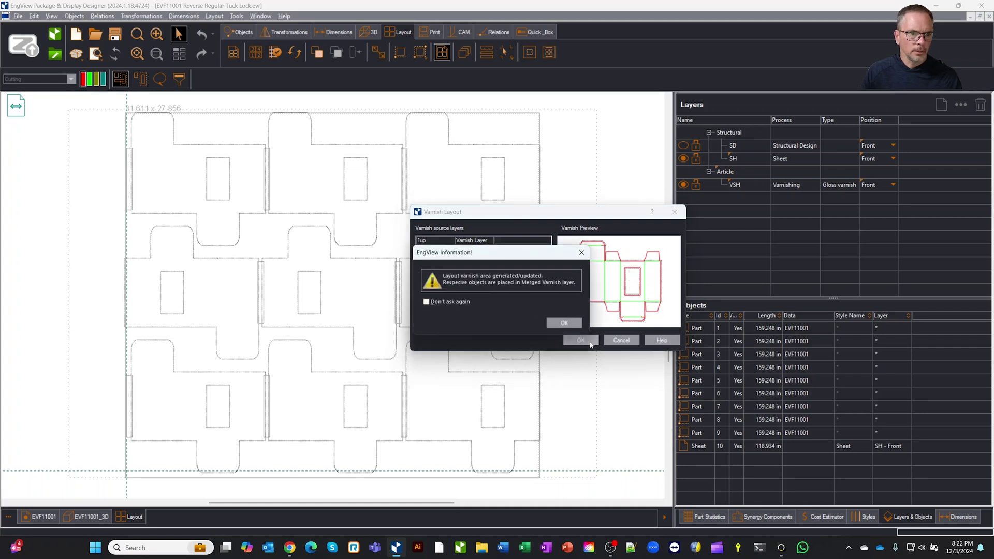
left_click(563, 322)
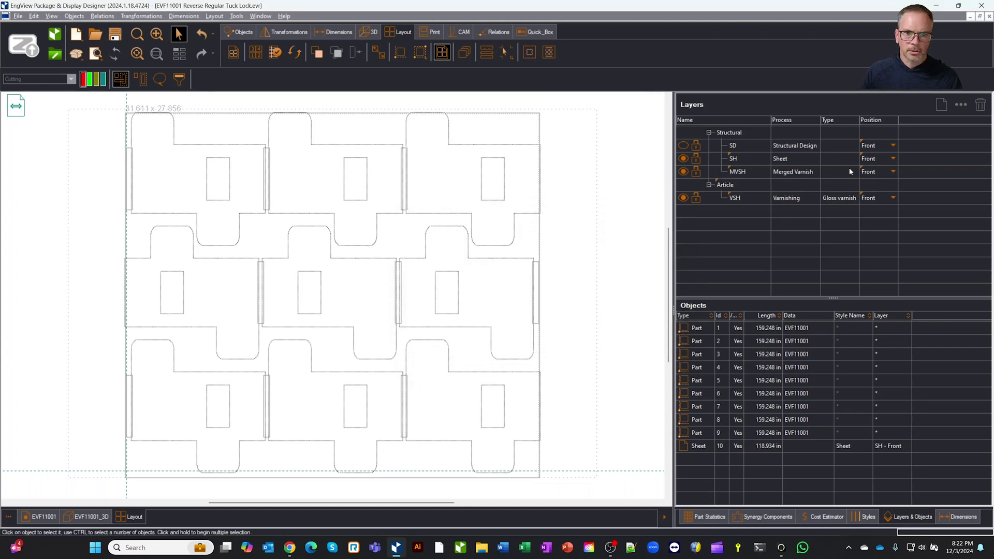
Hide the VSH, SH and SD layers so only the MVSH merged varnish outlines remain.
left_click(684, 197)
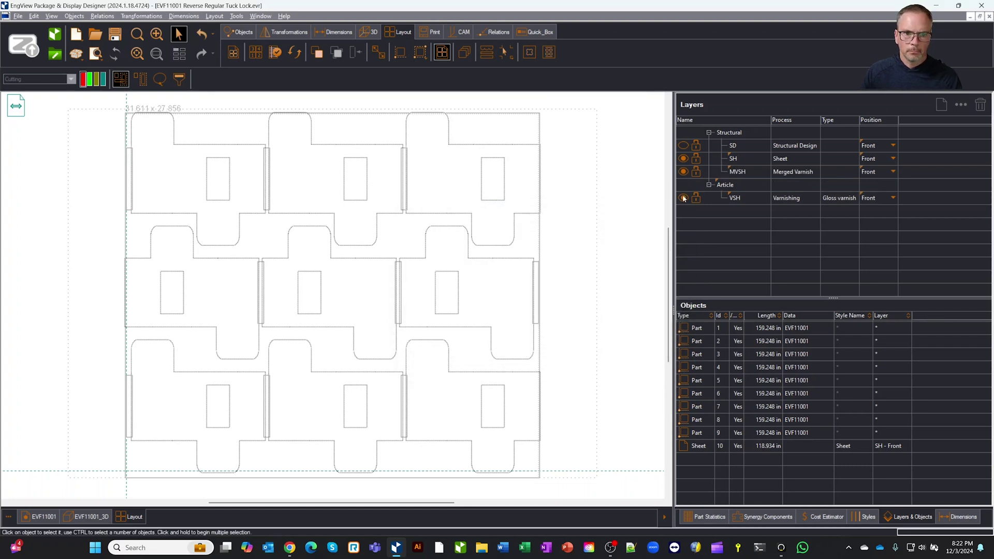
left_click(684, 158)
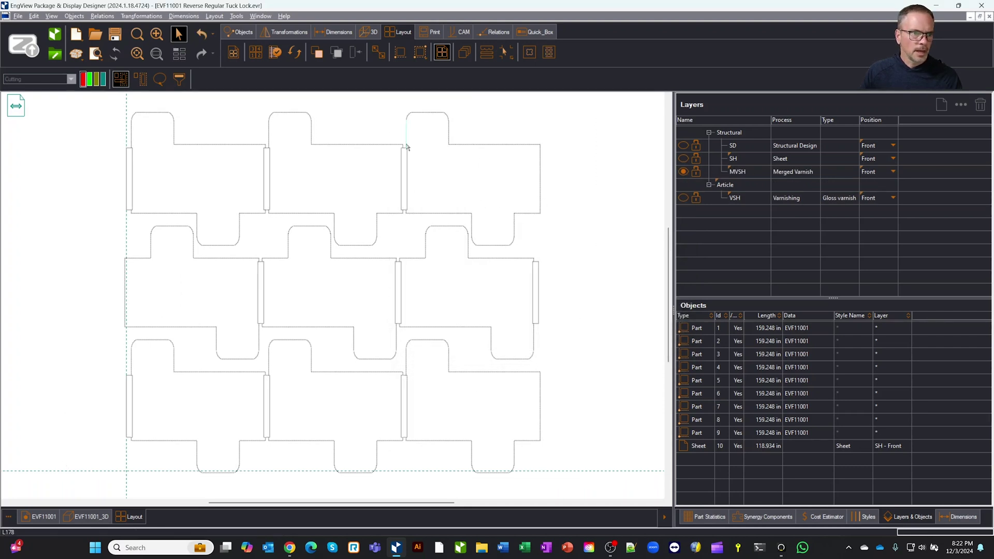
scroll(406, 147, "up", 5)
scroll(409, 145, "up", 2)
scroll(400, 201, "down", 5)
scroll(421, 290, "down", 2)
scroll(328, 350, "up", 2)
scroll(328, 350, "down", 1)
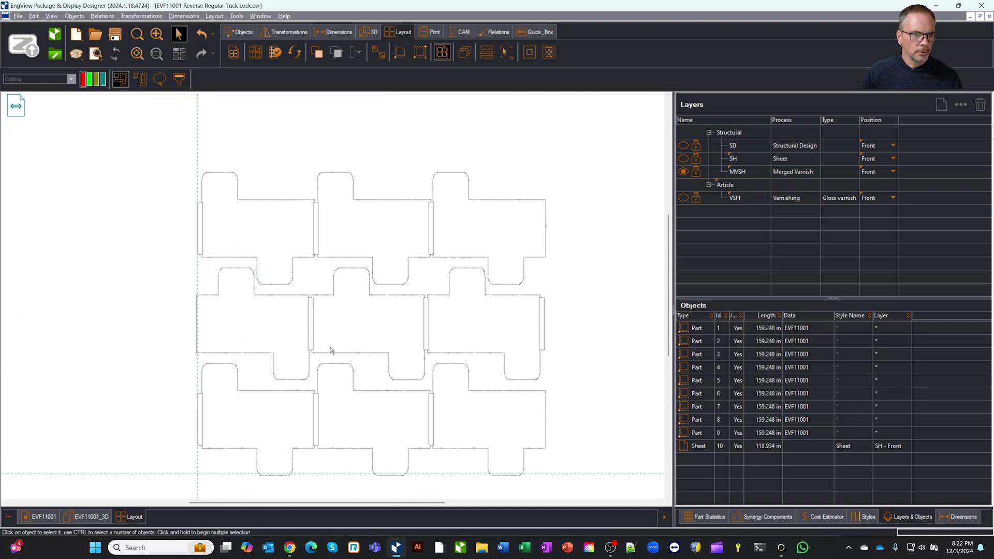
scroll(331, 349, "down", 1)
scroll(330, 349, "up", 1)
scroll(331, 349, "up", 1)
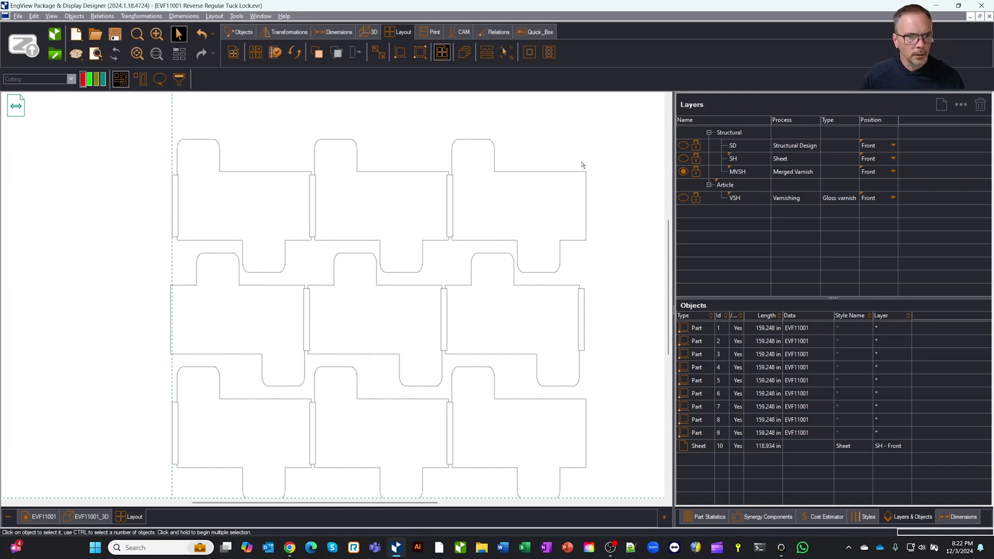
left_click(684, 146)
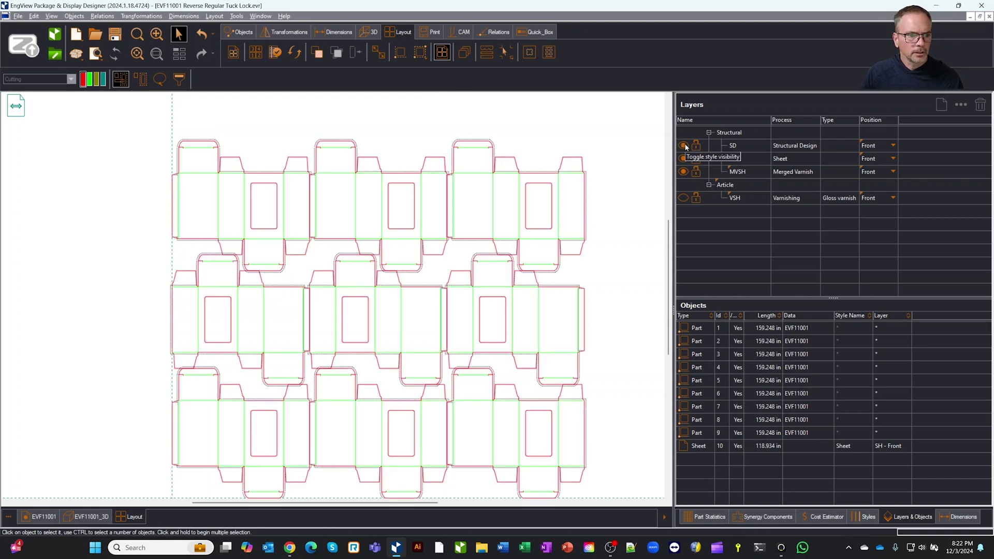
left_click(684, 146)
left_click(685, 157)
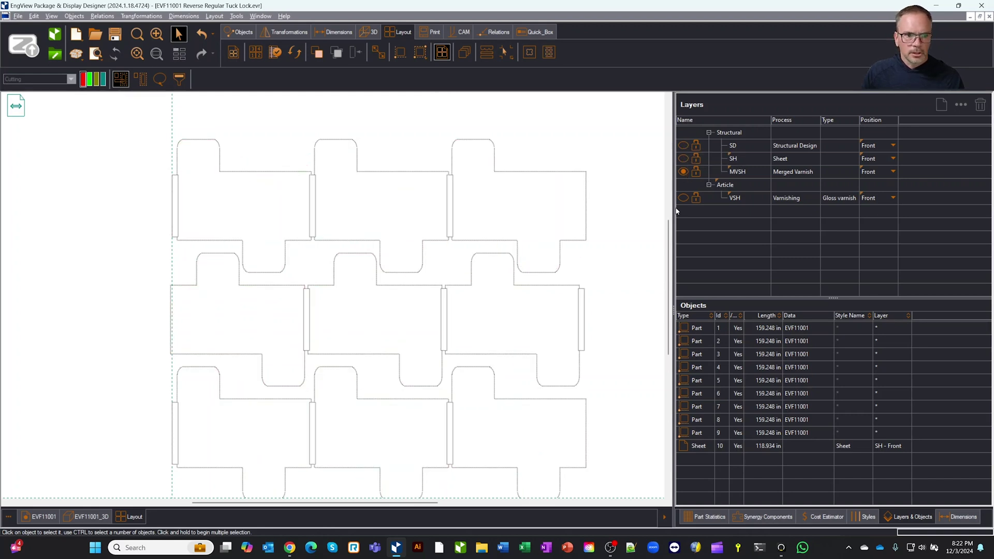
Reopen the varnish blanket settings showing Custom 56.693 × 50 in with a 4.488 in grip.
left_click(549, 53)
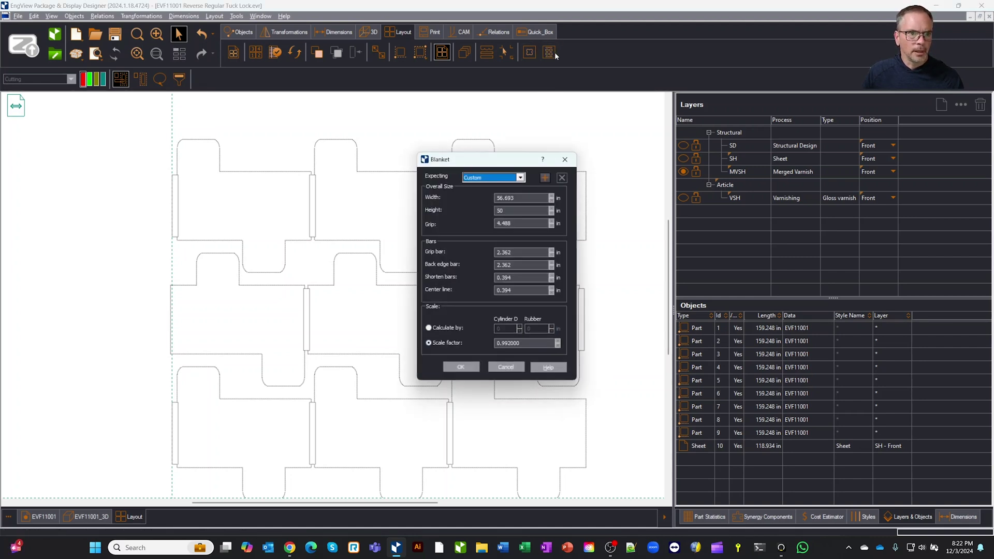
left_click(506, 367)
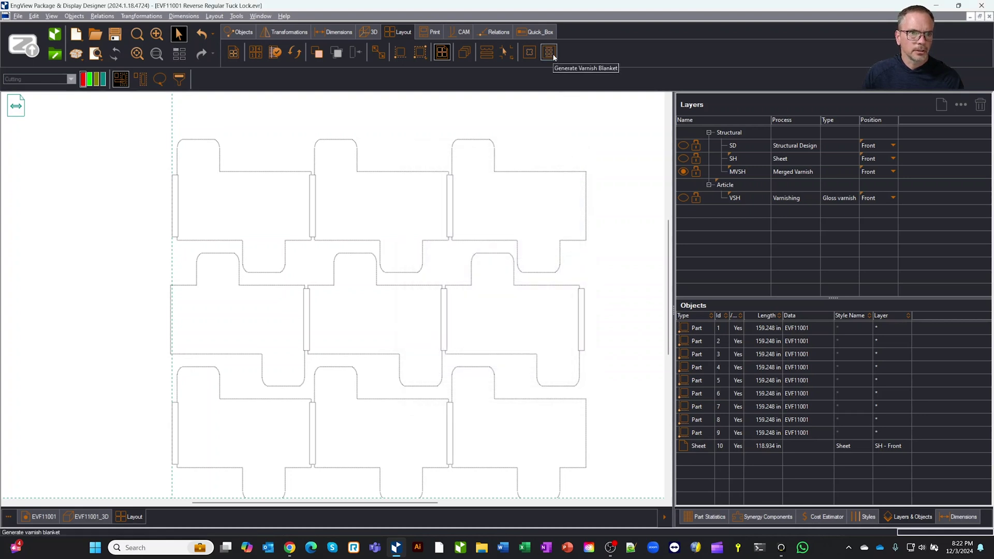
left_click(550, 53)
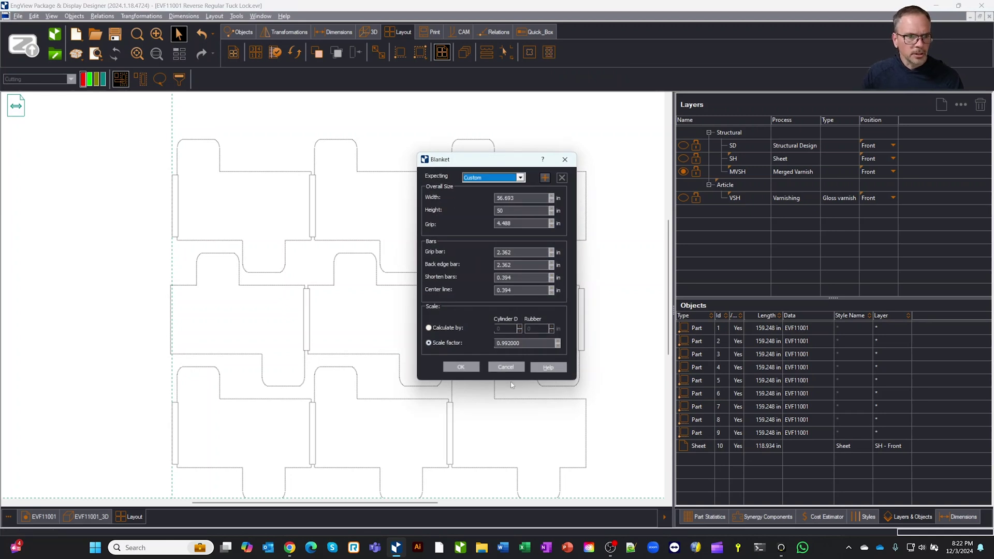
Open the Layer-based varnish blanket help topic and read through the Blanket dialog field descriptions.
left_click(548, 367)
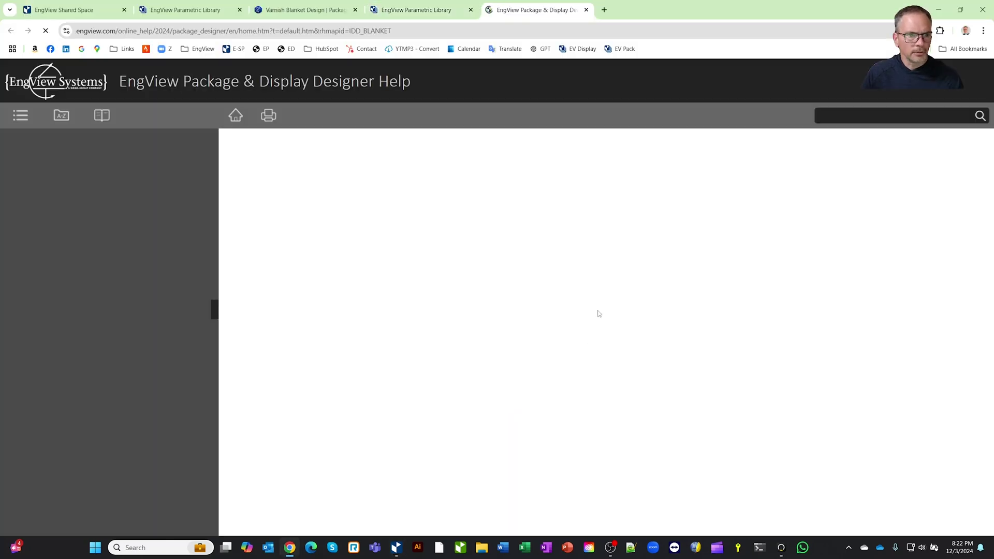
scroll(675, 307, "down", 4)
scroll(675, 307, "down", 2)
scroll(652, 280, "up", 4)
scroll(627, 253, "down", 3)
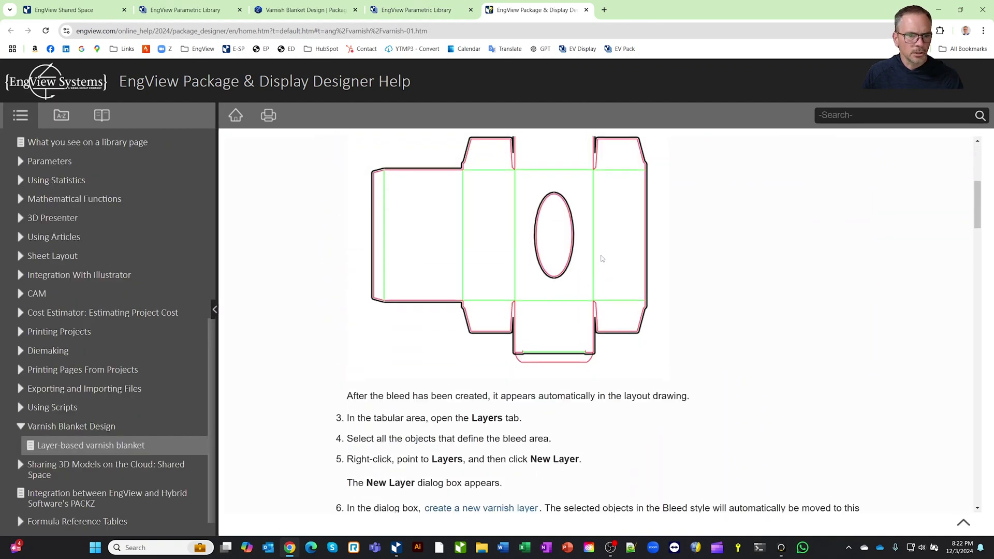
scroll(627, 253, "down", 12)
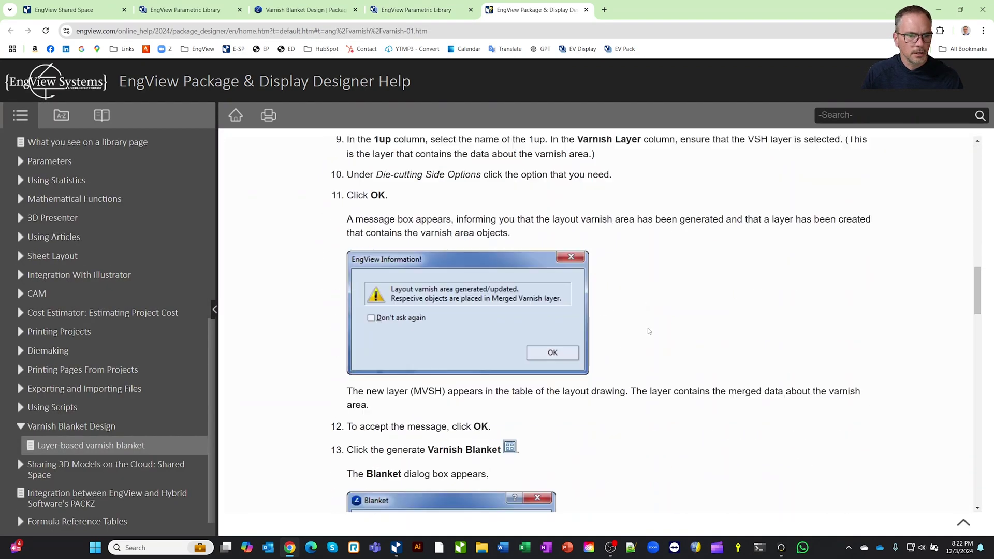
scroll(649, 331, "down", 10)
scroll(649, 330, "down", 1)
scroll(654, 316, "up", 5)
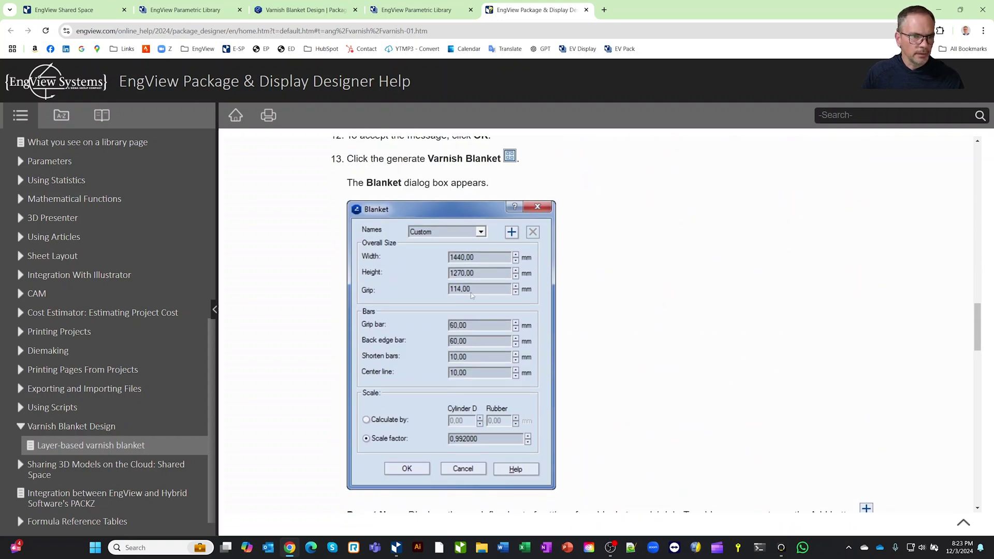
scroll(540, 356, "down", 2)
scroll(540, 356, "down", 5)
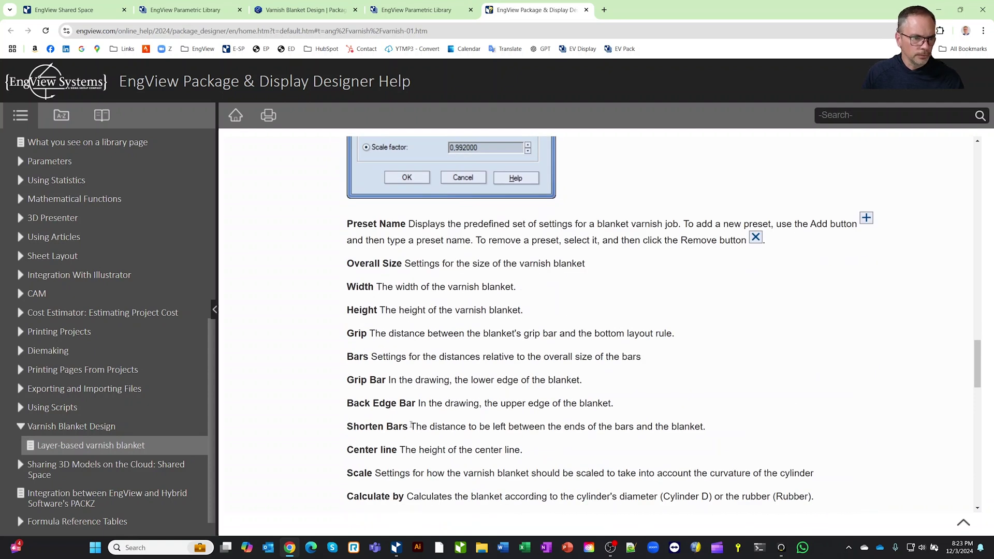
scroll(437, 409, "down", 2)
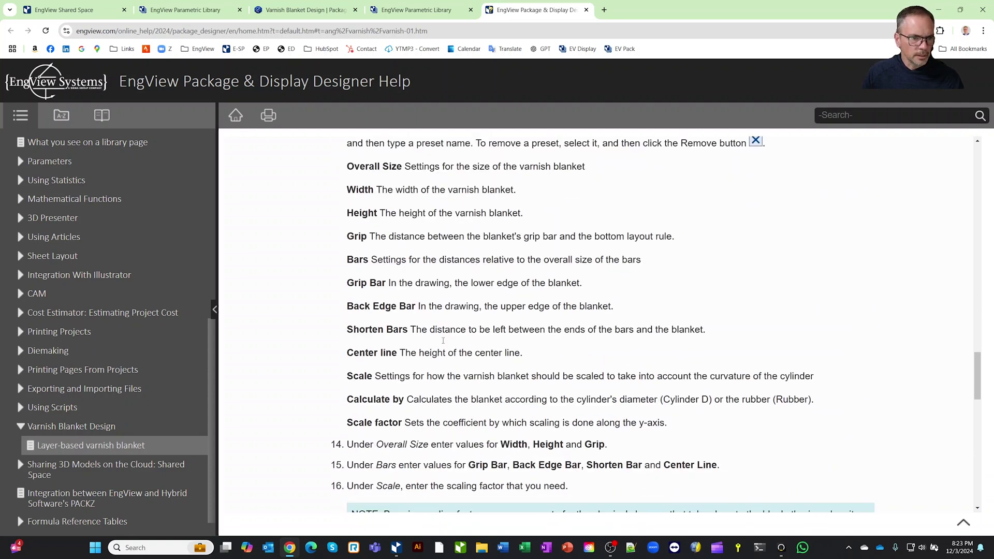
scroll(439, 331, "down", 1)
scroll(542, 355, "up", 2)
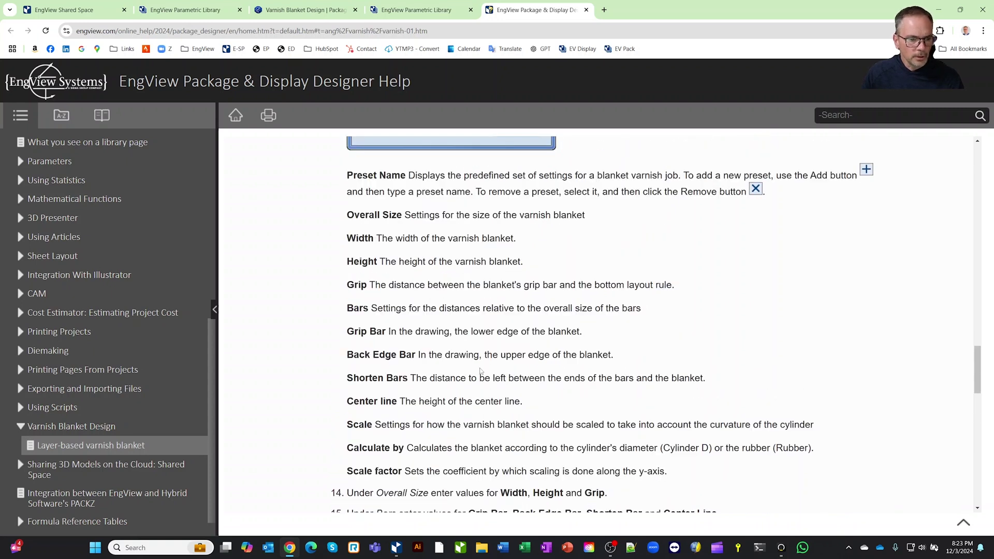
scroll(545, 346, "up", 3)
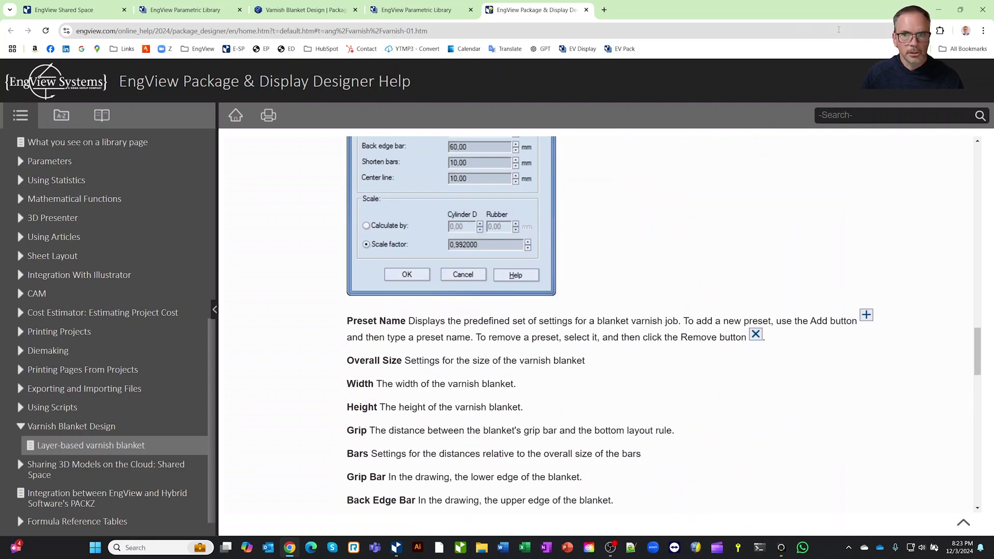
Minimize the Chrome help window to get back to the open Blanket dialog.
left_click(939, 10)
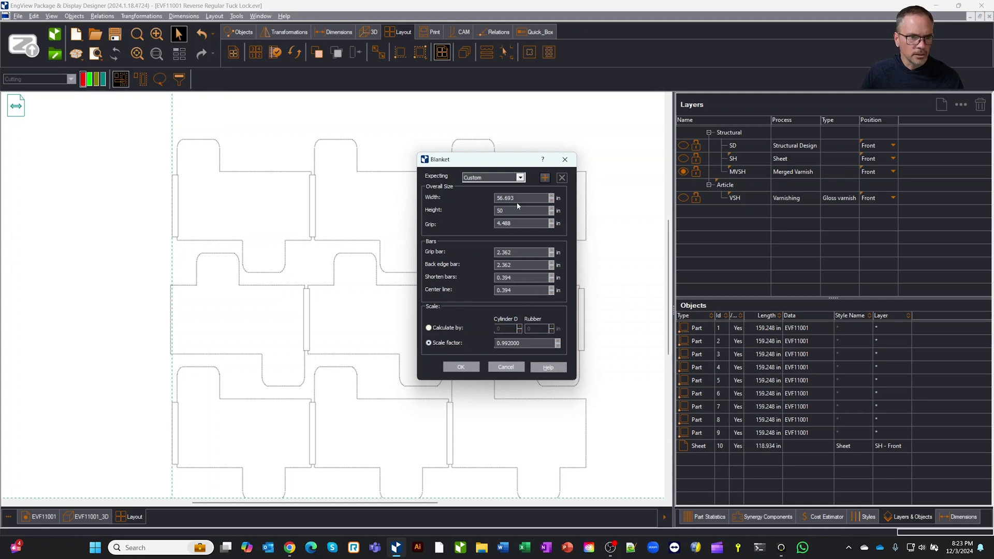
Confirm the Blanket settings to generate the Layout Varnish Blanket with the nine cartons' outlines between the bars.
left_click(477, 367)
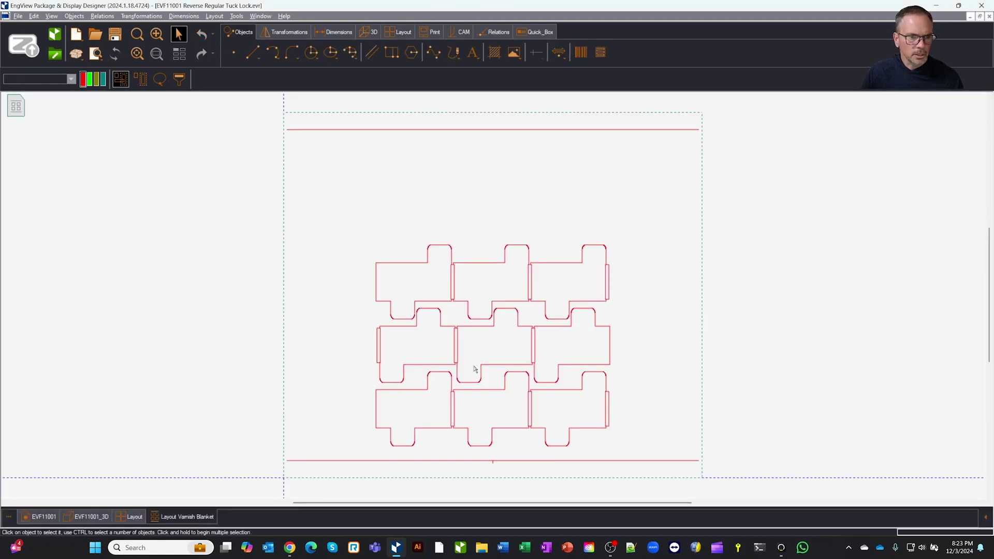